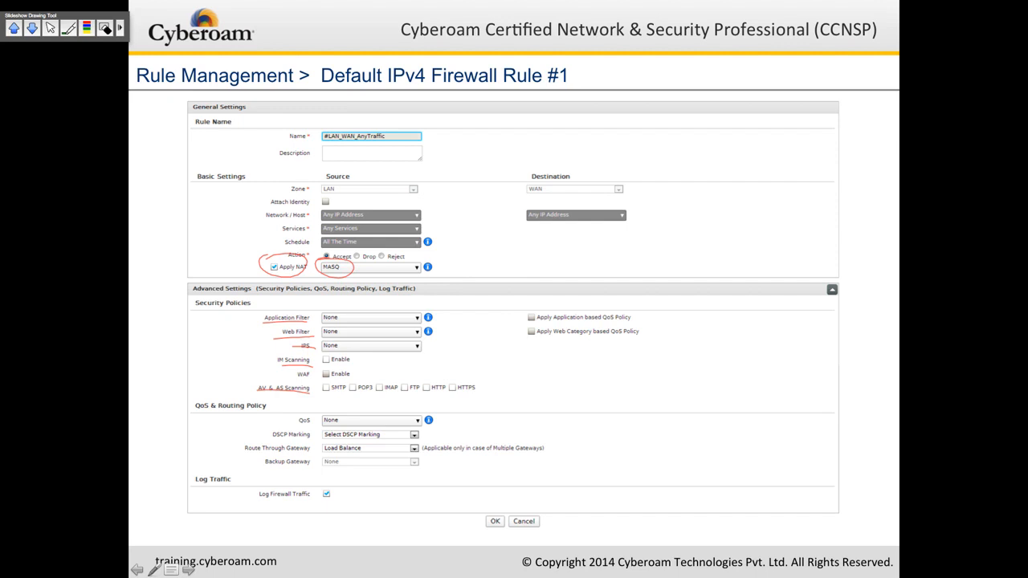
{"action": "mouse_move", "coordinate": [253, 435]}
{"action": "left_mouse_down"}
{"action": "mouse_move", "coordinate": [312, 441]}
{"action": "mouse_move", "coordinate": [257, 463]}
{"action": "mouse_move", "coordinate": [251, 441]}
{"action": "left_mouse_up"}
{"action": "mouse_move", "coordinate": [329, 481]}
{"action": "left_mouse_down"}
{"action": "mouse_move", "coordinate": [335, 502]}
{"action": "mouse_move", "coordinate": [330, 479]}
{"action": "left_mouse_up"}
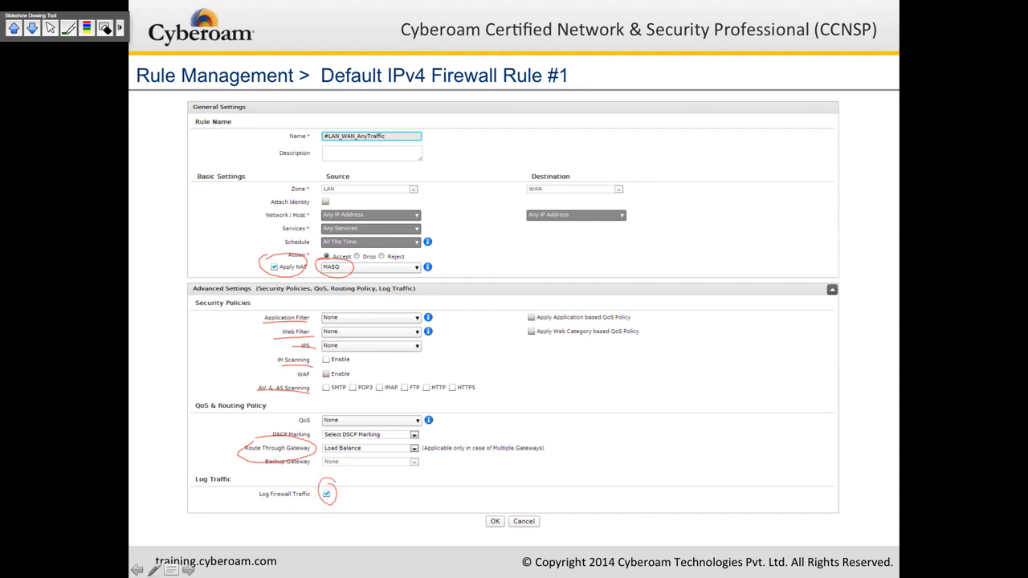
{"action": "key", "text": "Right"}
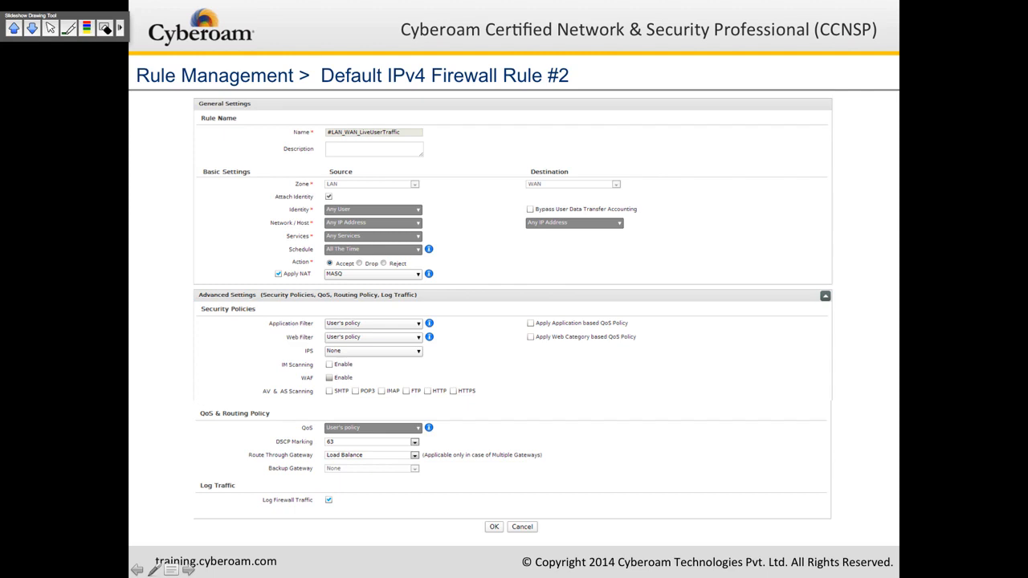
{"action": "key", "text": "Right"}
{"action": "key", "text": "Left"}
{"action": "mouse_move", "coordinate": [327, 190]}
{"action": "left_mouse_down"}
{"action": "mouse_move", "coordinate": [323, 204]}
{"action": "mouse_move", "coordinate": [268, 203]}
{"action": "mouse_move", "coordinate": [321, 190]}
{"action": "left_mouse_up"}
{"action": "mouse_move", "coordinate": [330, 315]}
{"action": "left_mouse_down"}
{"action": "mouse_move", "coordinate": [354, 328]}
{"action": "mouse_move", "coordinate": [321, 313]}
{"action": "left_mouse_up"}
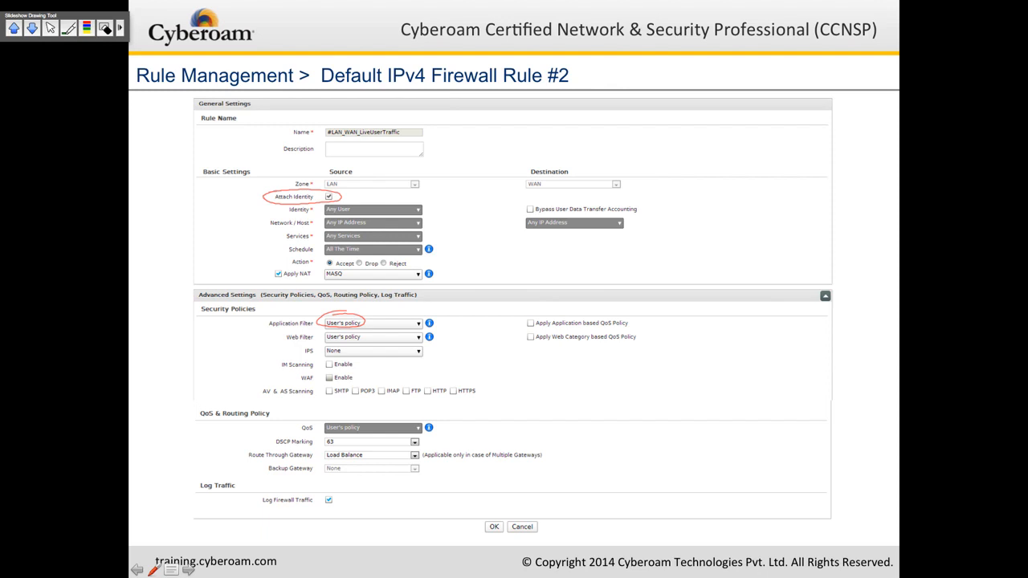
{"action": "key", "text": "Right"}
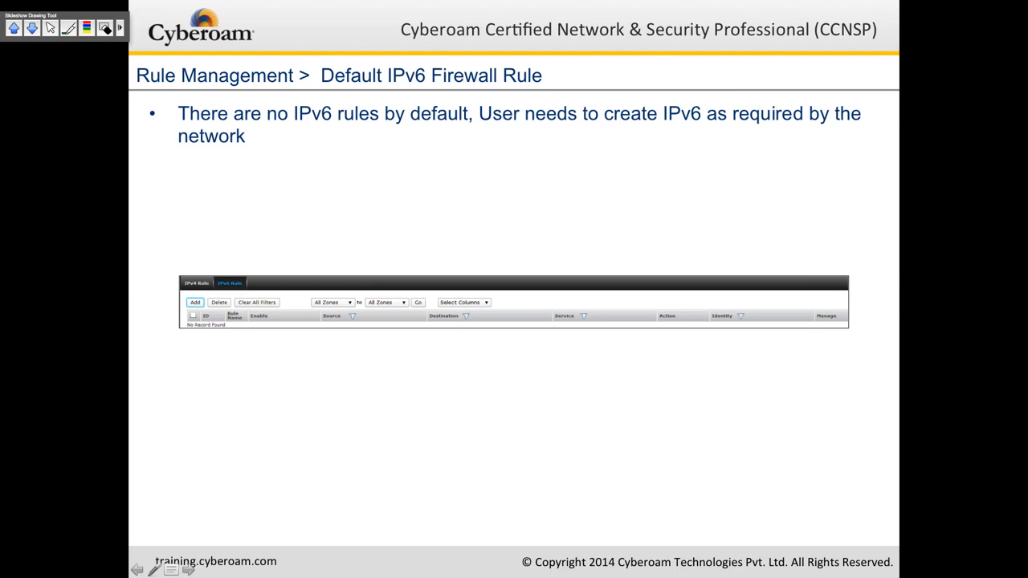
{"action": "key", "text": "Right"}
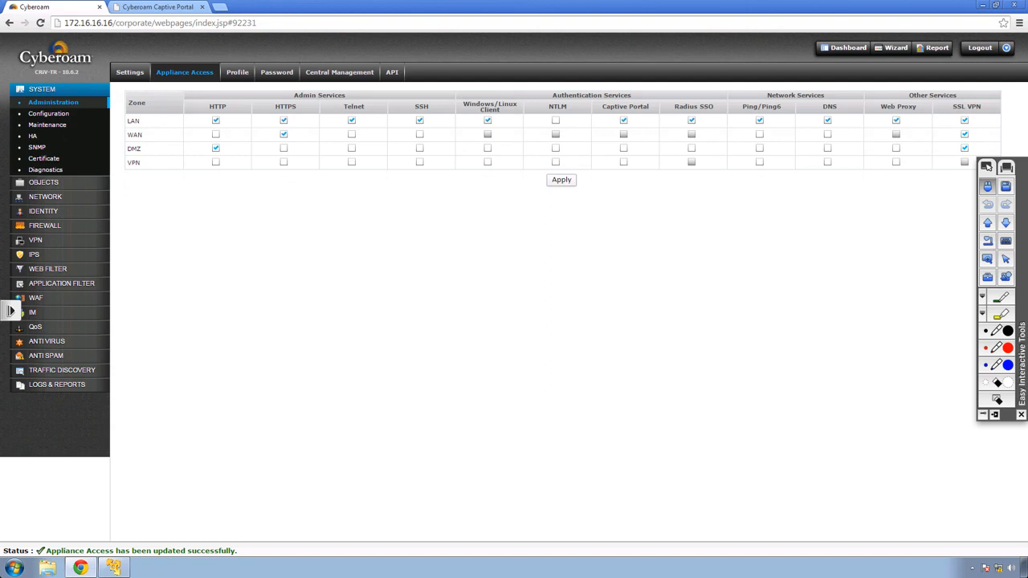
Add an IPv4 host object named machineIP with the IP address 172.16.16.17.
{"action": "left_click", "coordinate": [561, 180]}
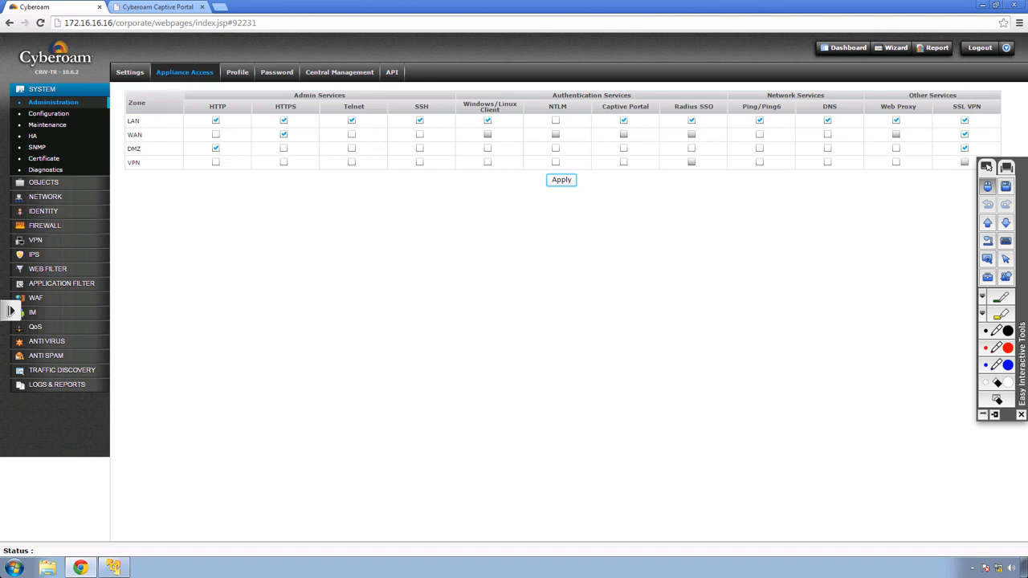
{"action": "left_click", "coordinate": [43, 182]}
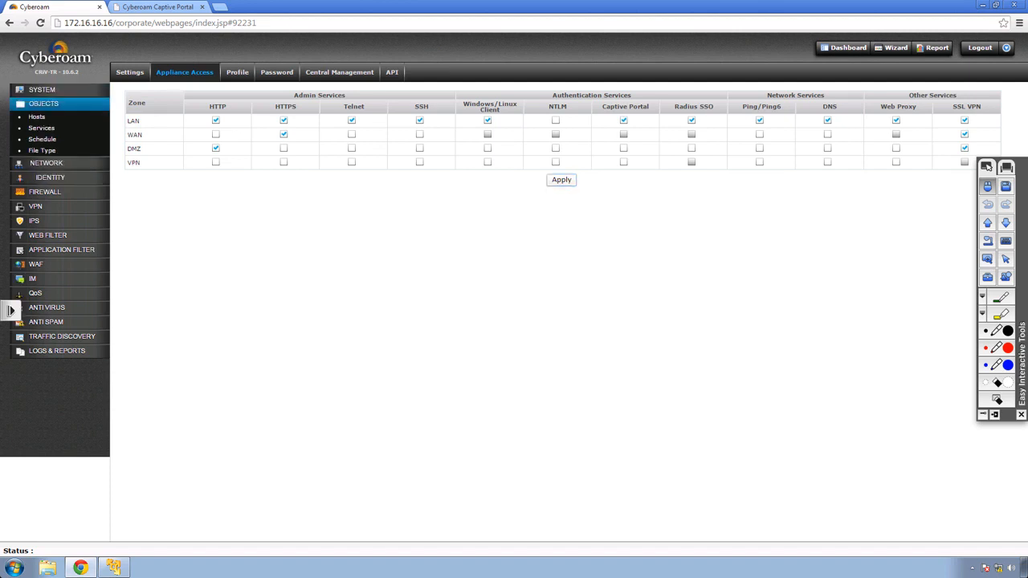
{"action": "left_click", "coordinate": [38, 117]}
{"action": "left_click", "coordinate": [131, 98]}
{"action": "type", "text": "mac"}
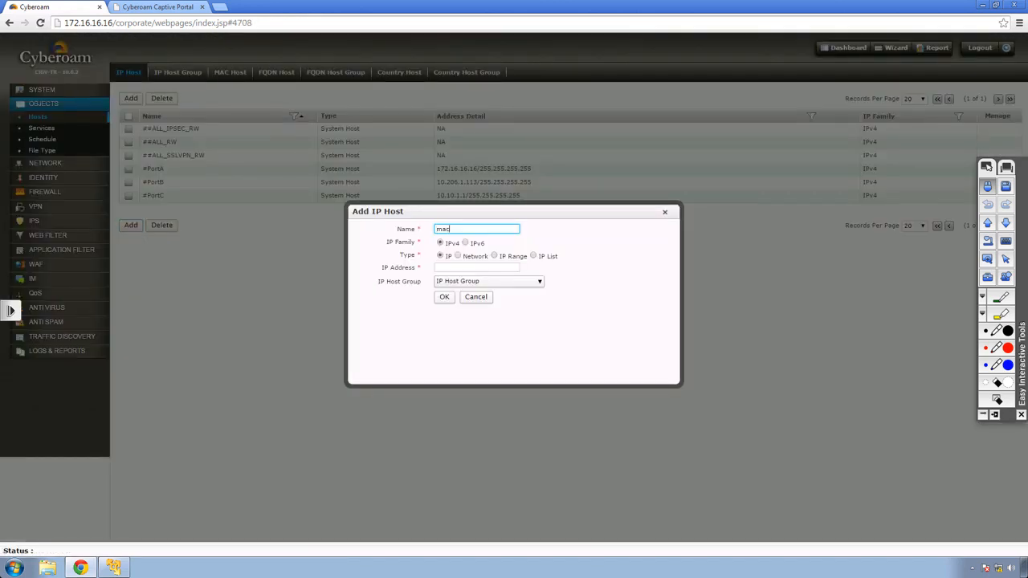
{"action": "type", "text": "hineIP"}
{"action": "left_click", "coordinate": [476, 267]}
{"action": "type", "text": "172.16.16.17"}
{"action": "left_click", "coordinate": [444, 296]}
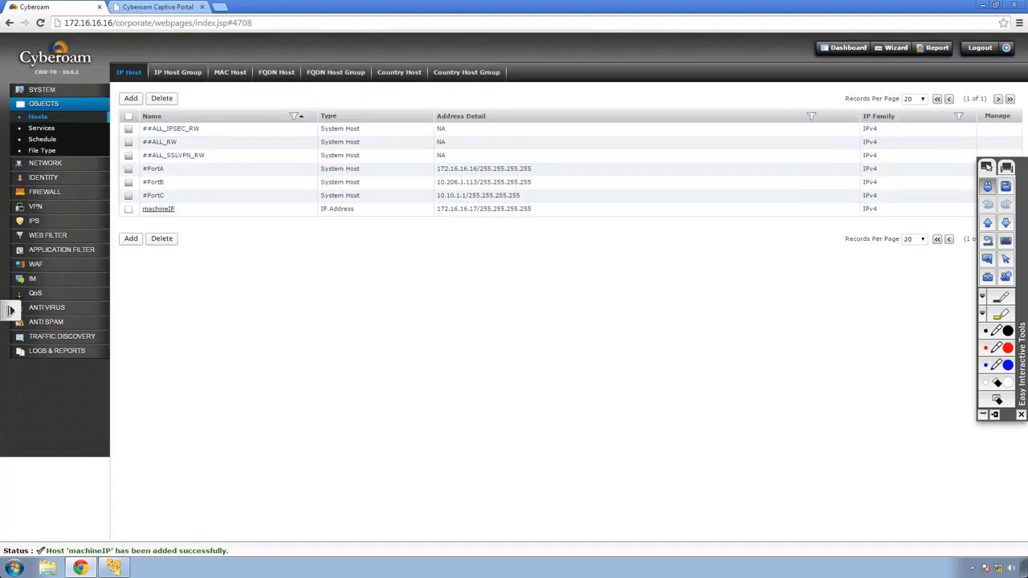
Start a new IPv4 firewall rule named dropmyPC with source zone LAN and destination zone WAN.
{"action": "left_click", "coordinate": [44, 192]}
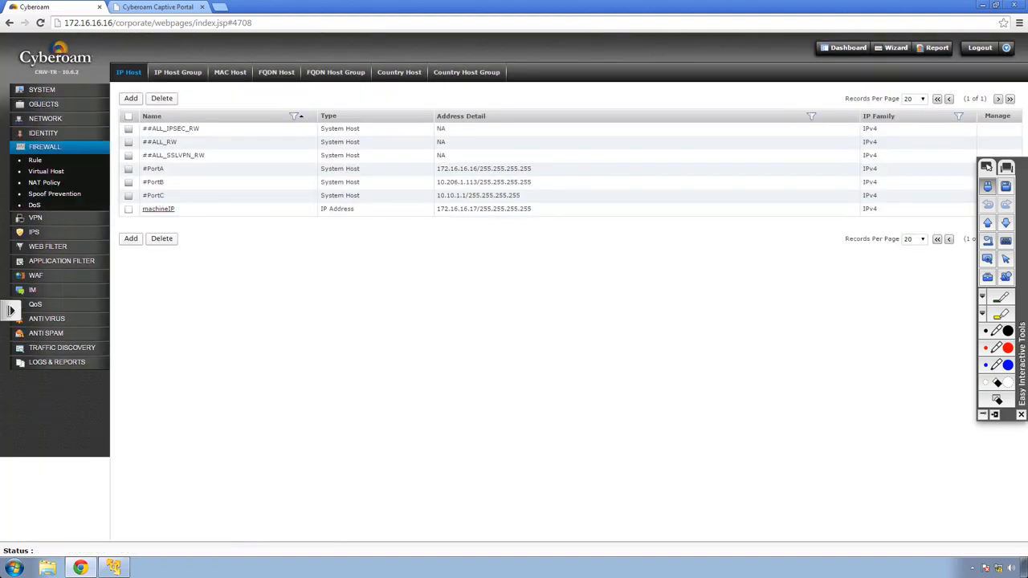
{"action": "left_click", "coordinate": [35, 161]}
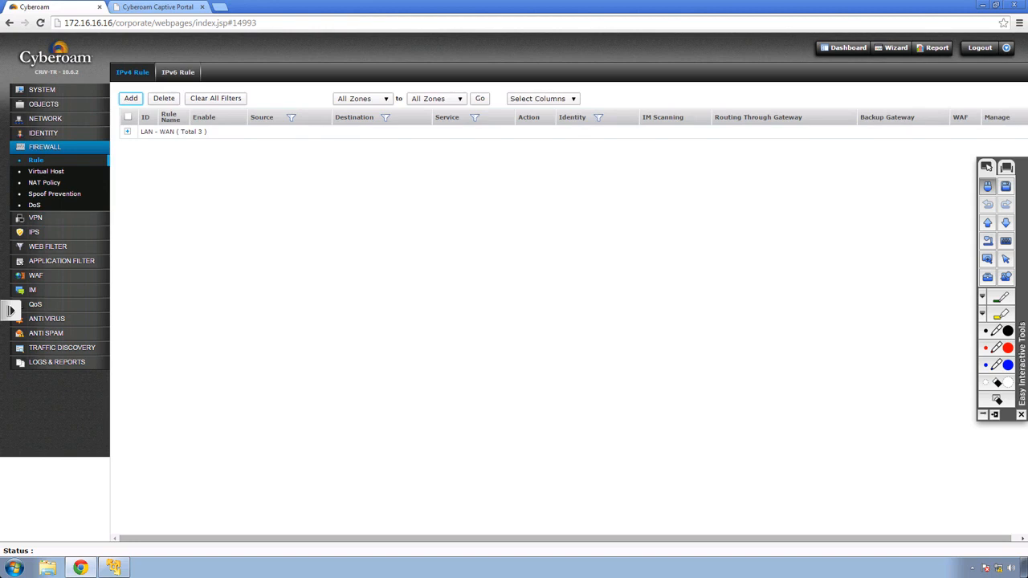
{"action": "left_click", "coordinate": [131, 98]}
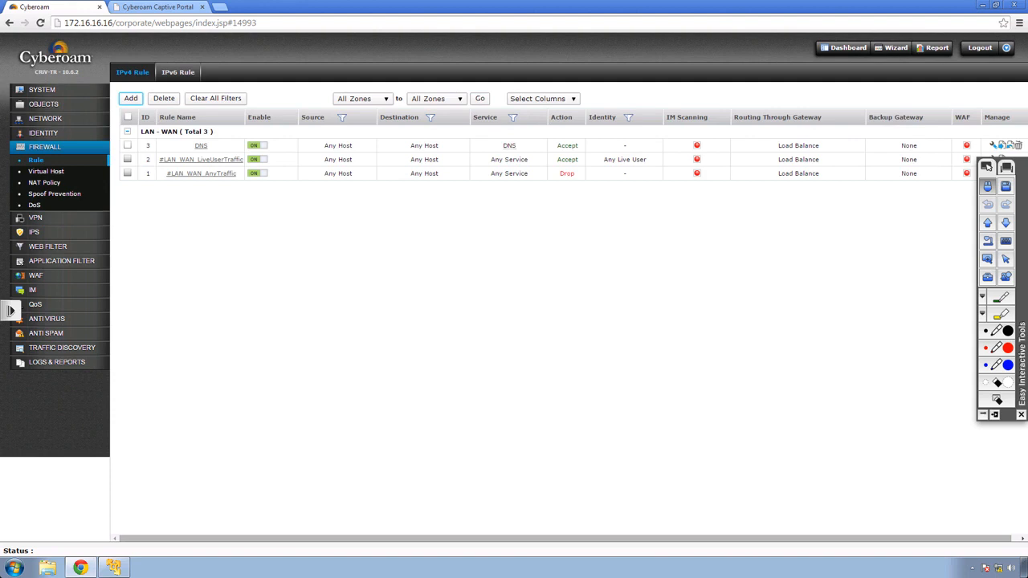
{"action": "type", "text": "dropmyPC"}
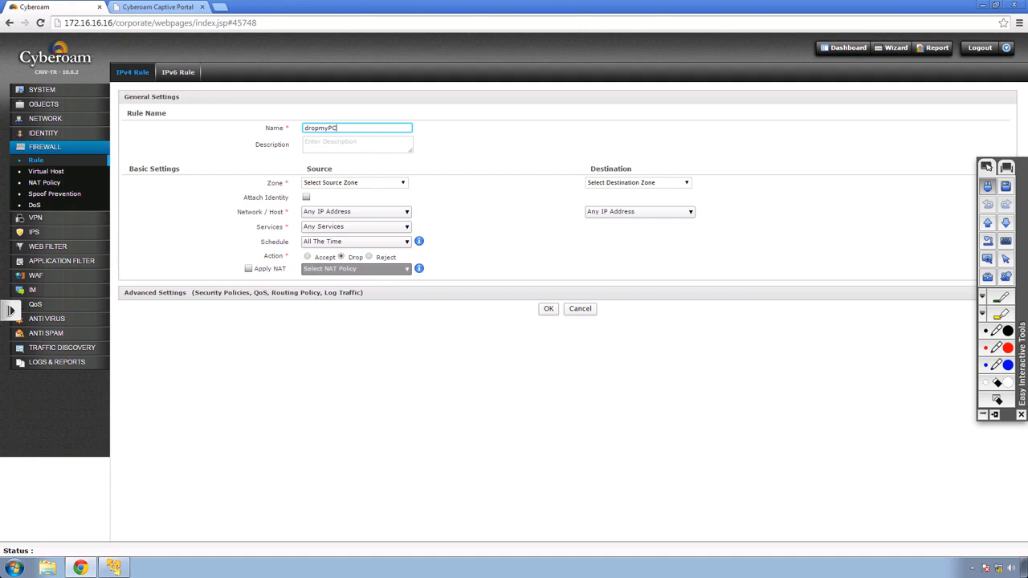
{"action": "left_click", "coordinate": [355, 183]}
{"action": "left_click", "coordinate": [322, 206]}
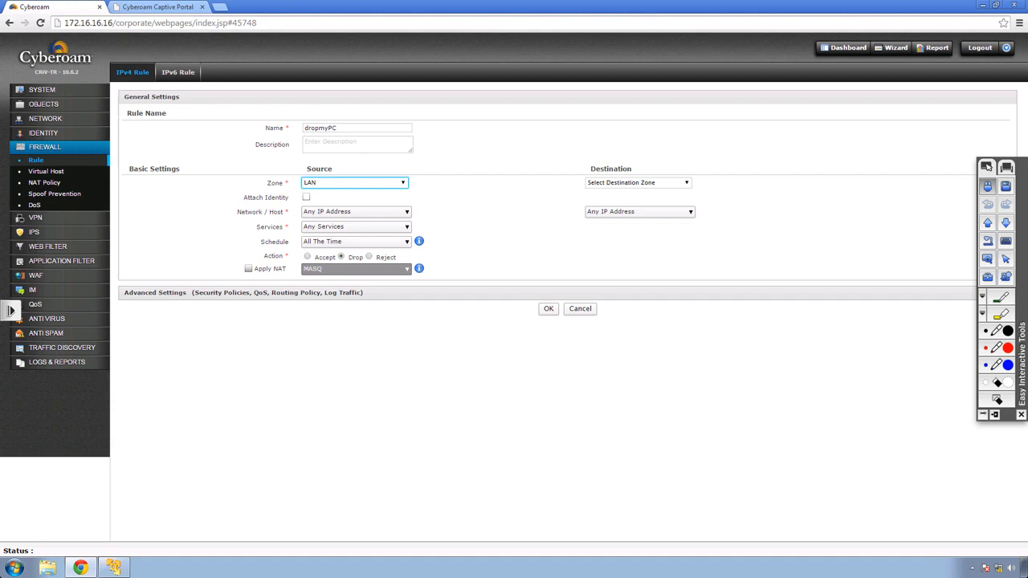
{"action": "left_click", "coordinate": [638, 183]}
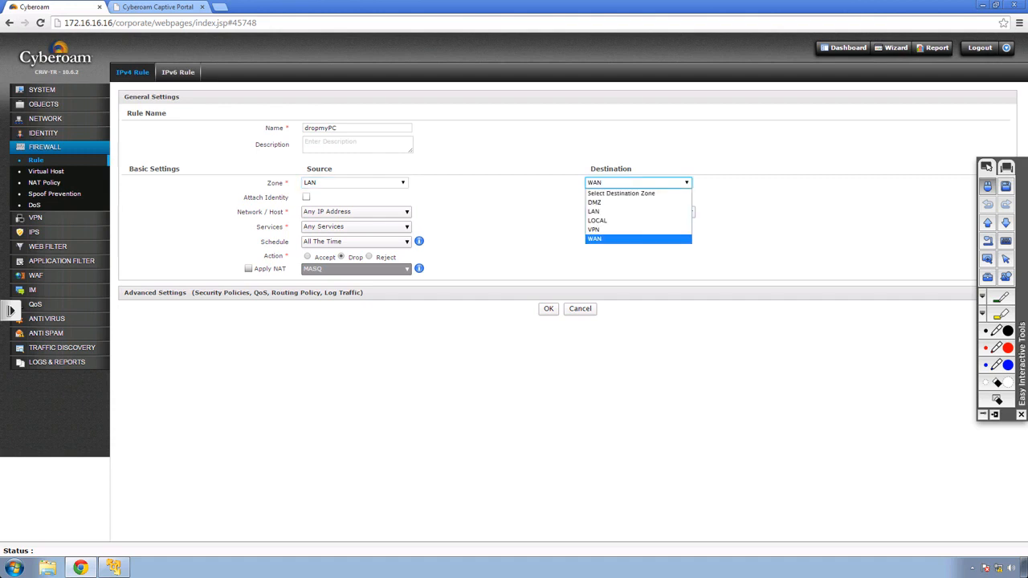
{"action": "left_click", "coordinate": [639, 238]}
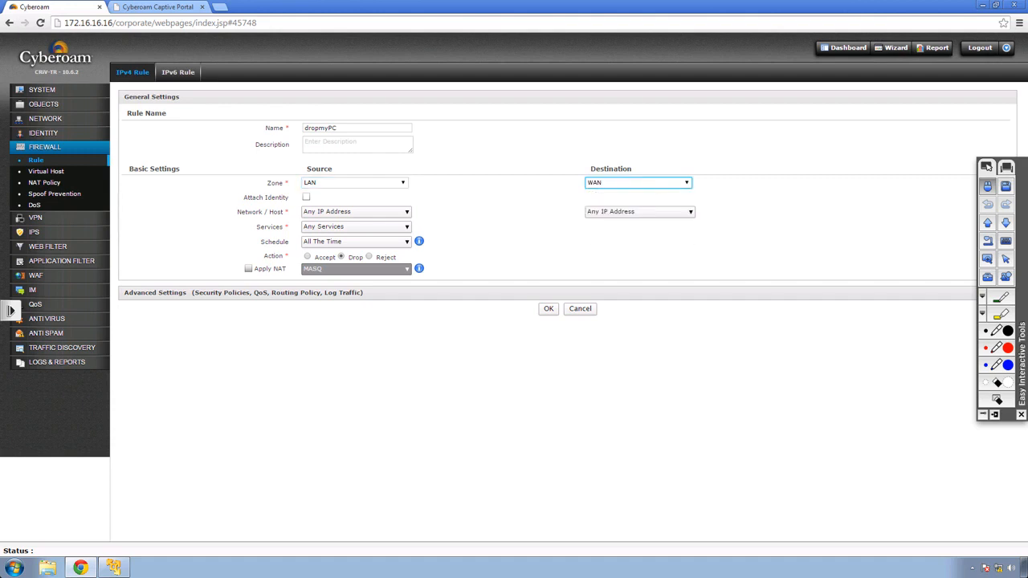
{"action": "left_click", "coordinate": [357, 212]}
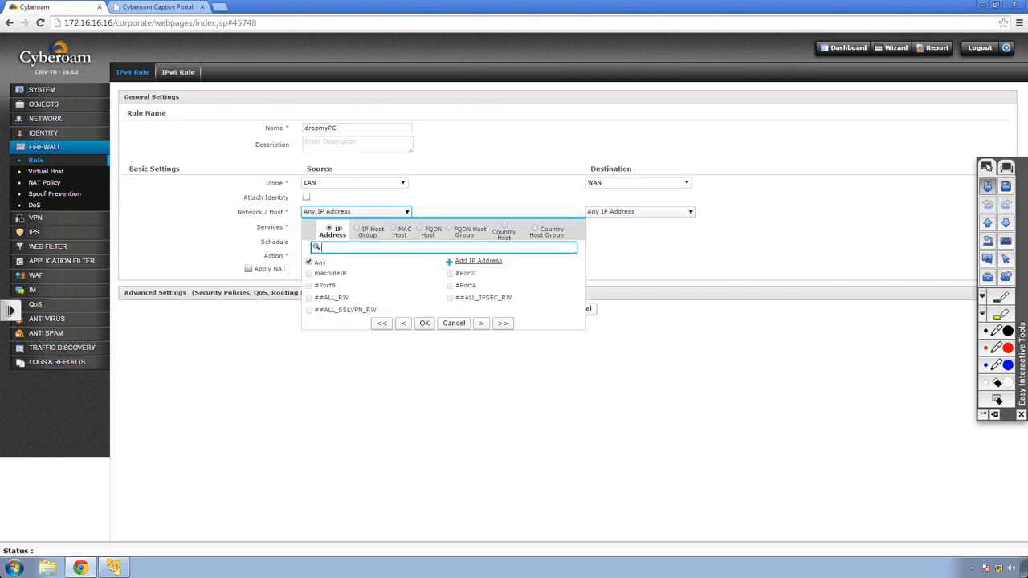
{"action": "left_click", "coordinate": [309, 262]}
{"action": "left_click", "coordinate": [309, 274]}
{"action": "left_click", "coordinate": [309, 274]}
{"action": "left_click", "coordinate": [478, 261]}
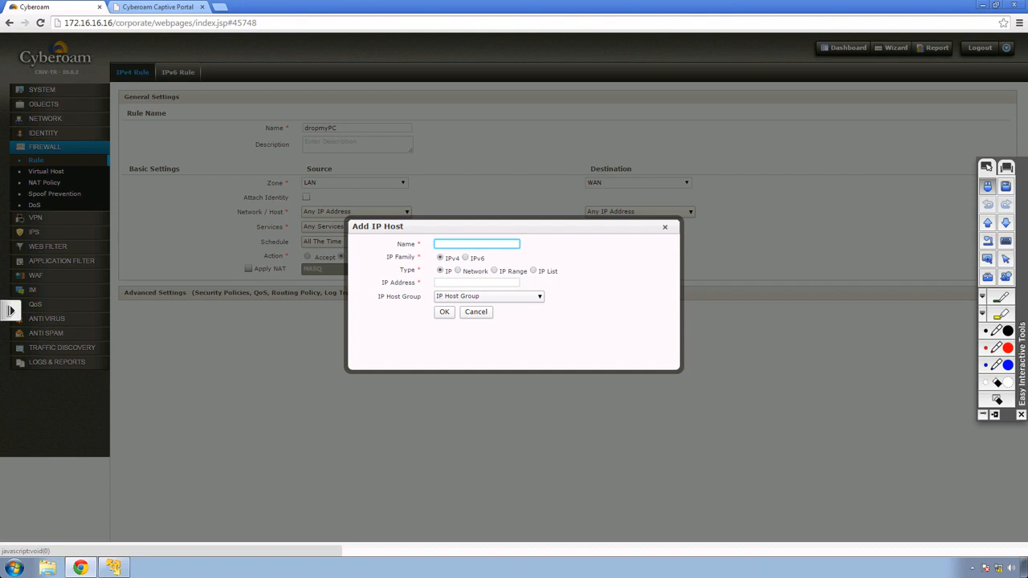
{"action": "left_click", "coordinate": [475, 311]}
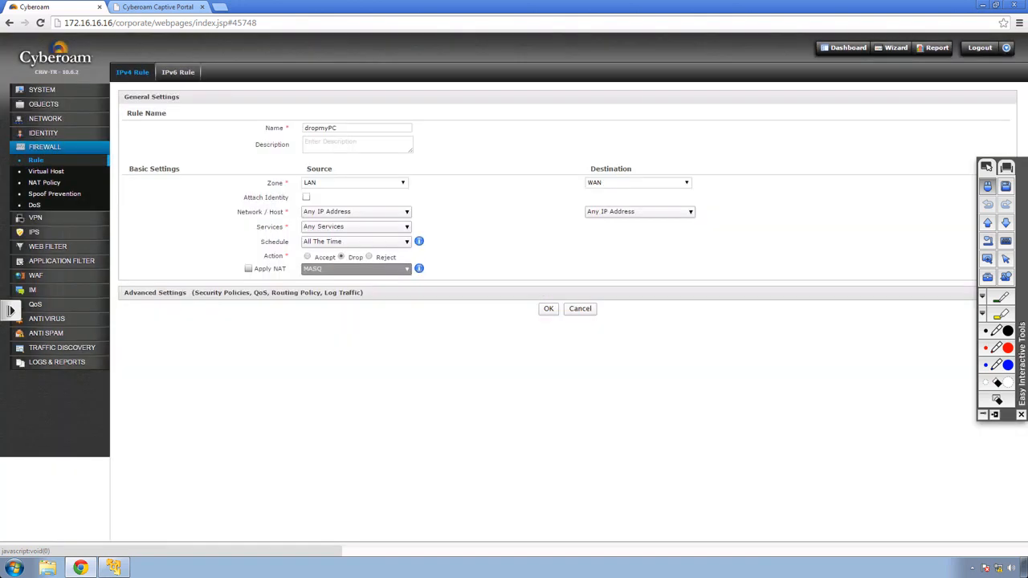
Set the rule's source host to machineIP instead of Any and create the firewall rule.
{"action": "left_click", "coordinate": [355, 212]}
{"action": "left_click", "coordinate": [309, 262]}
{"action": "left_click", "coordinate": [309, 273]}
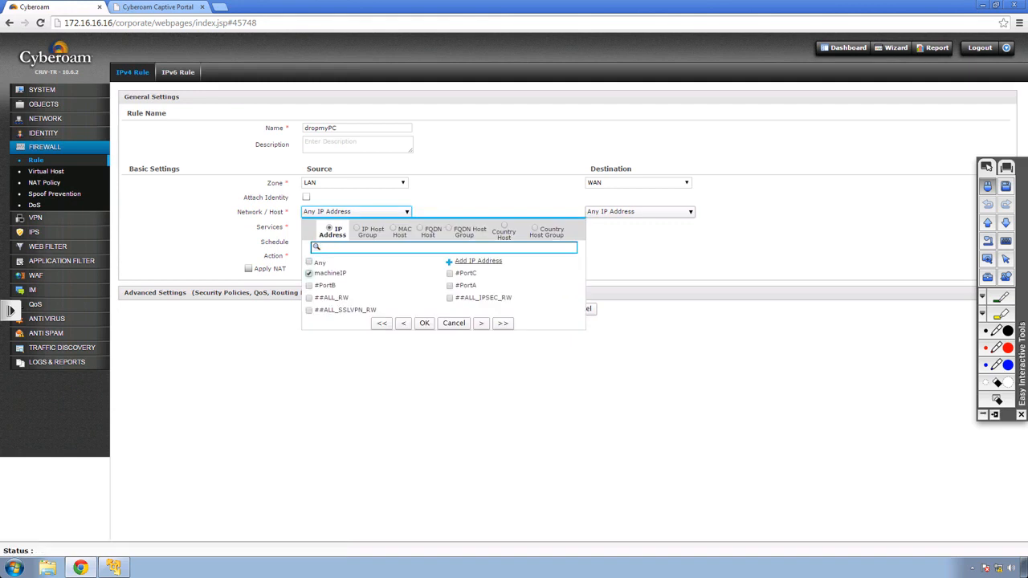
{"action": "left_click", "coordinate": [424, 323]}
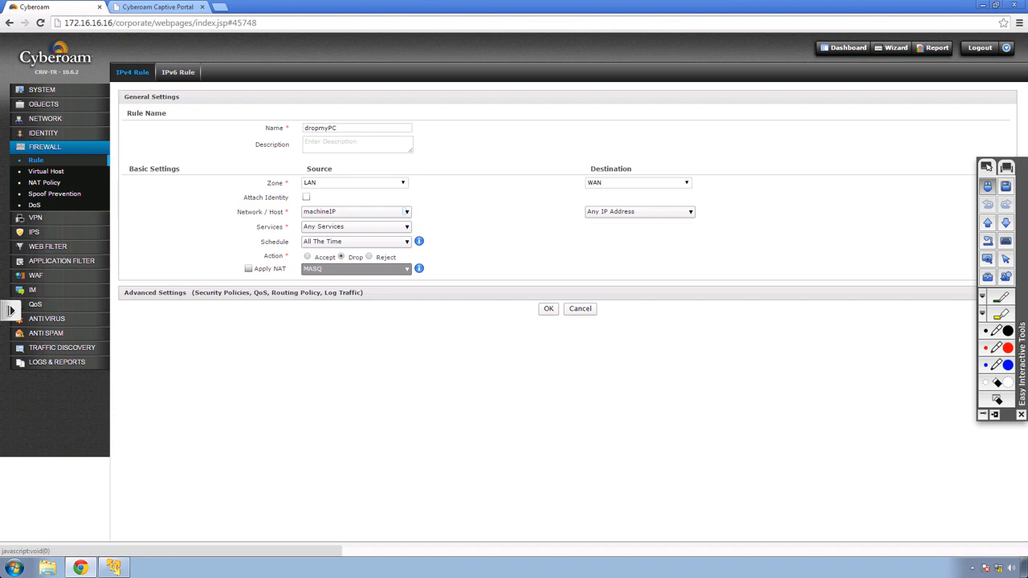
{"action": "left_click", "coordinate": [548, 308]}
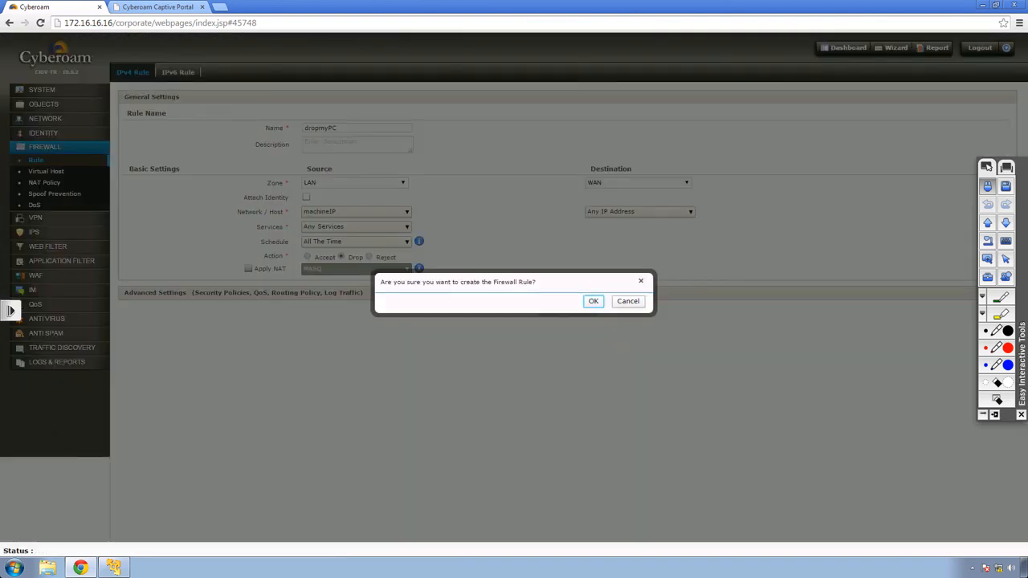
{"action": "key", "text": "Return"}
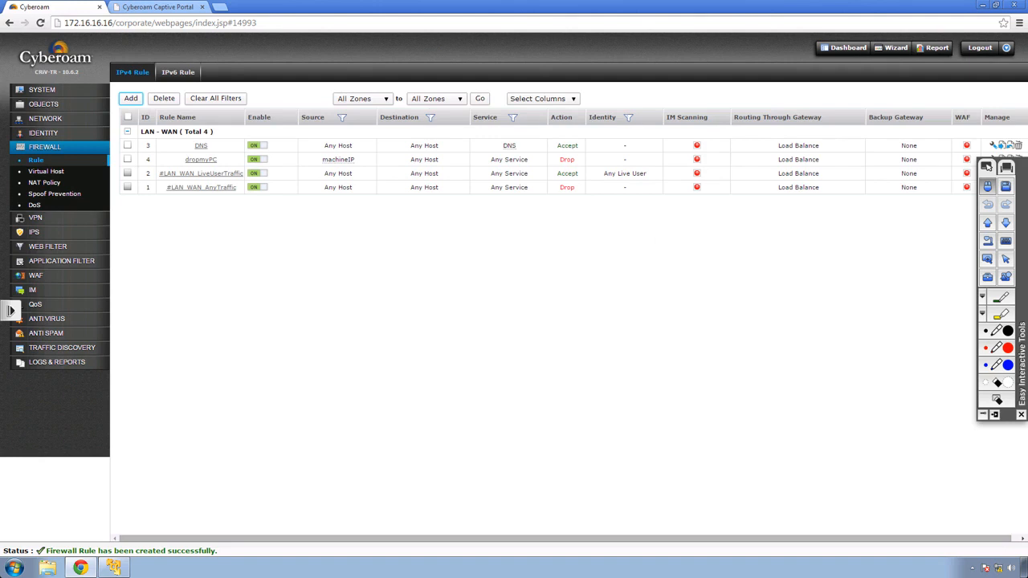
Test the dropmyPC rule by pinging google.com from a Windows command prompt.
{"action": "double_click", "coordinate": [566, 160]}
{"action": "mouse_move", "coordinate": [362, 159]}
{"action": "left_click", "coordinate": [14, 567]}
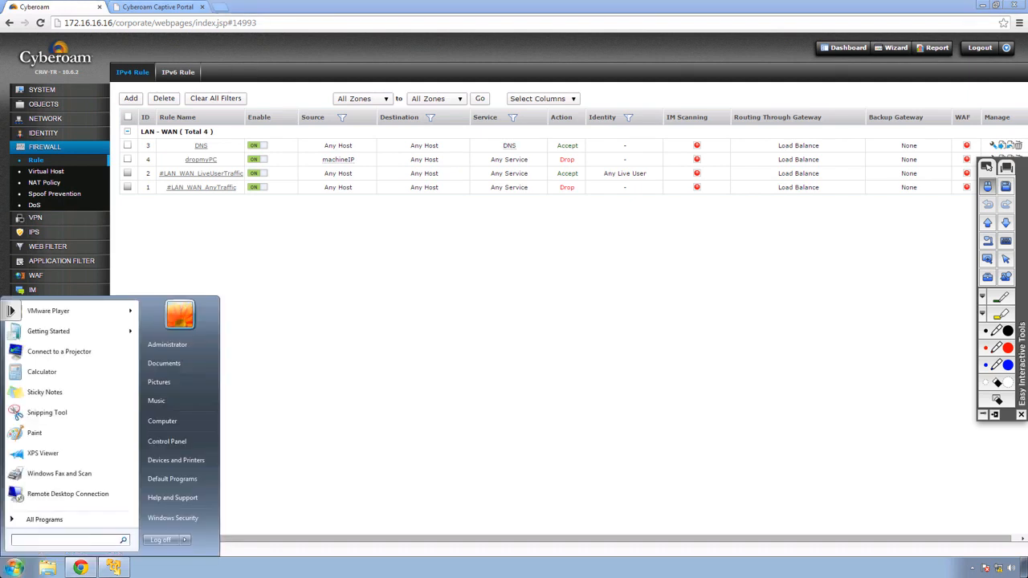
{"action": "type", "text": "cmd"}
{"action": "key", "text": "Return"}
{"action": "type", "text": "ping google"}
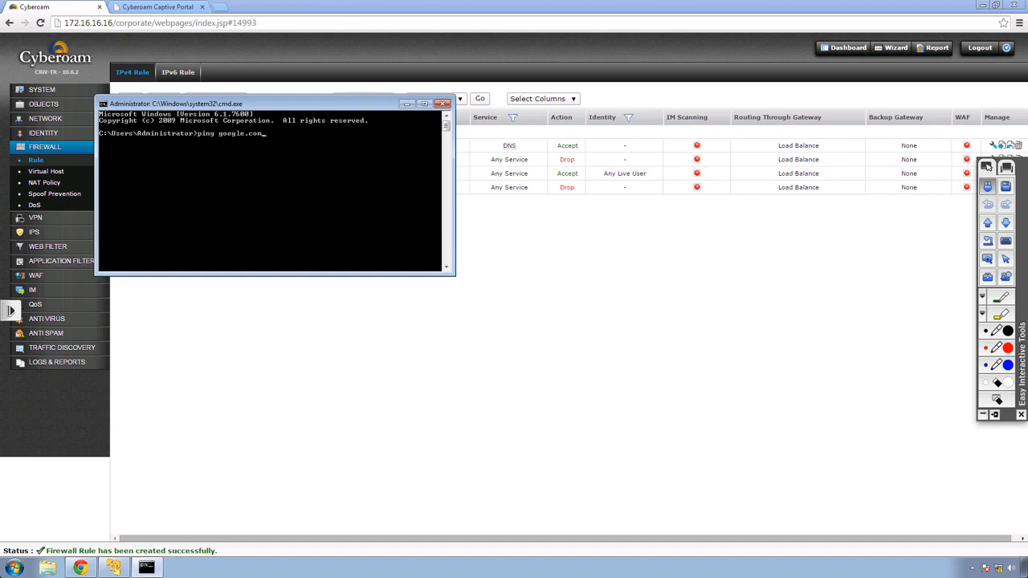
{"action": "type", "text": ".com"}
{"action": "key", "text": "Return"}
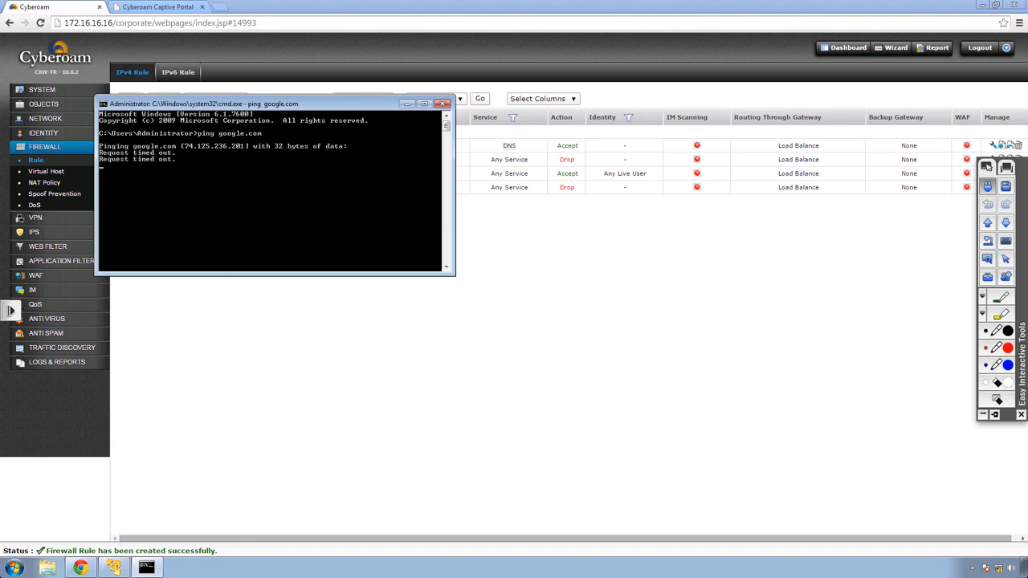
Review the DNS and dropmyPC rules in the firewall list and check the Lab #8 task in the presentation.
{"action": "key", "text": "alt+Tab"}
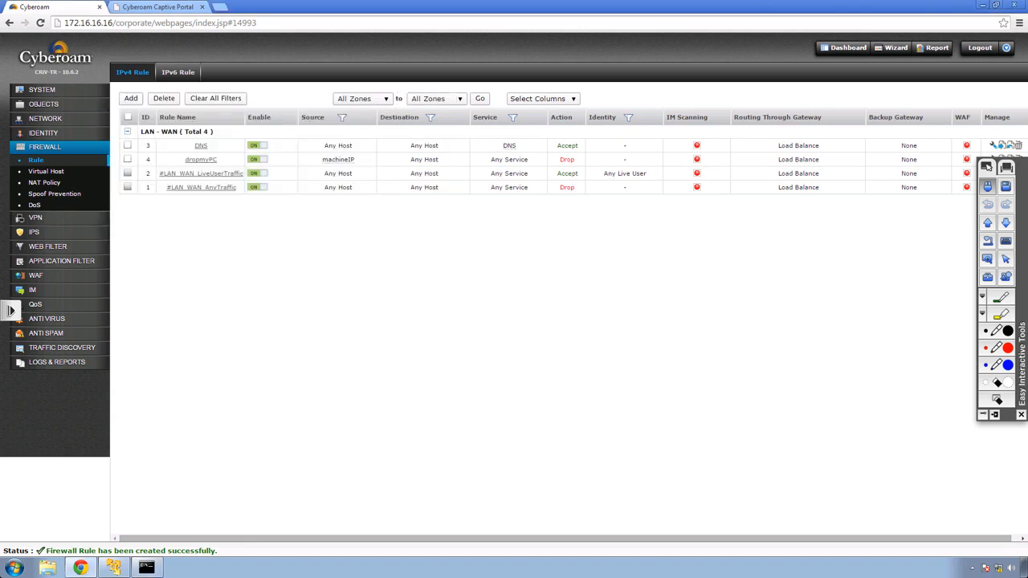
{"action": "left_click_drag", "start_coordinate": [518, 146], "coordinate": [503, 145]}
{"action": "double_click", "coordinate": [567, 159]}
{"action": "left_click", "coordinate": [567, 159]}
{"action": "left_click", "coordinate": [147, 567]}
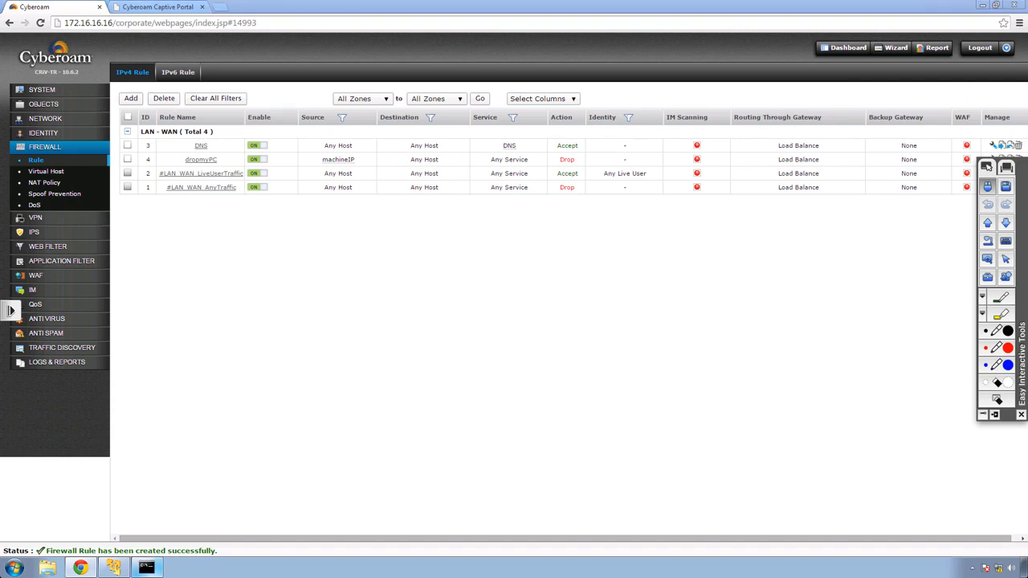
{"action": "key", "text": "alt+Tab"}
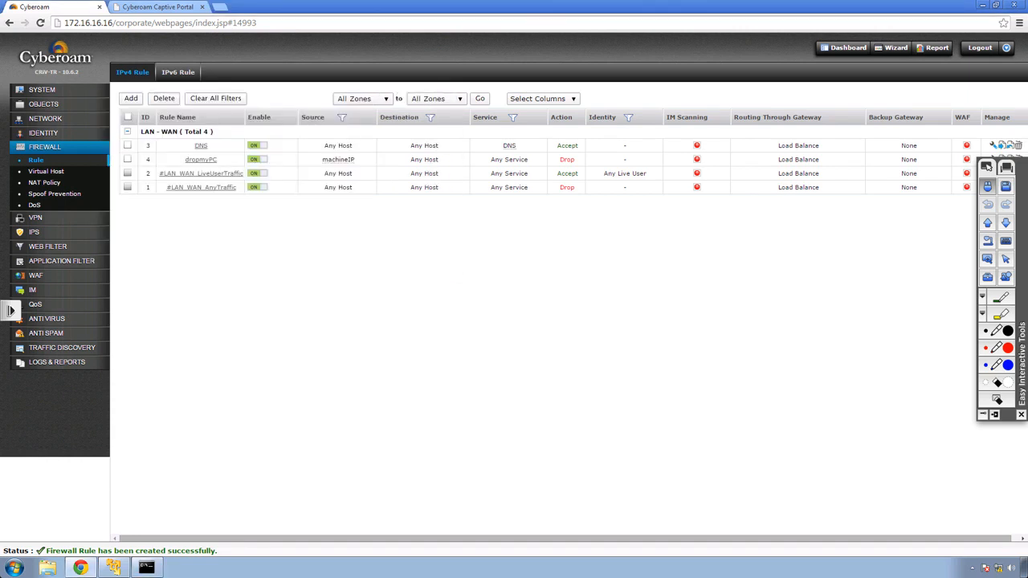
{"action": "key", "text": "ctrl+Left"}
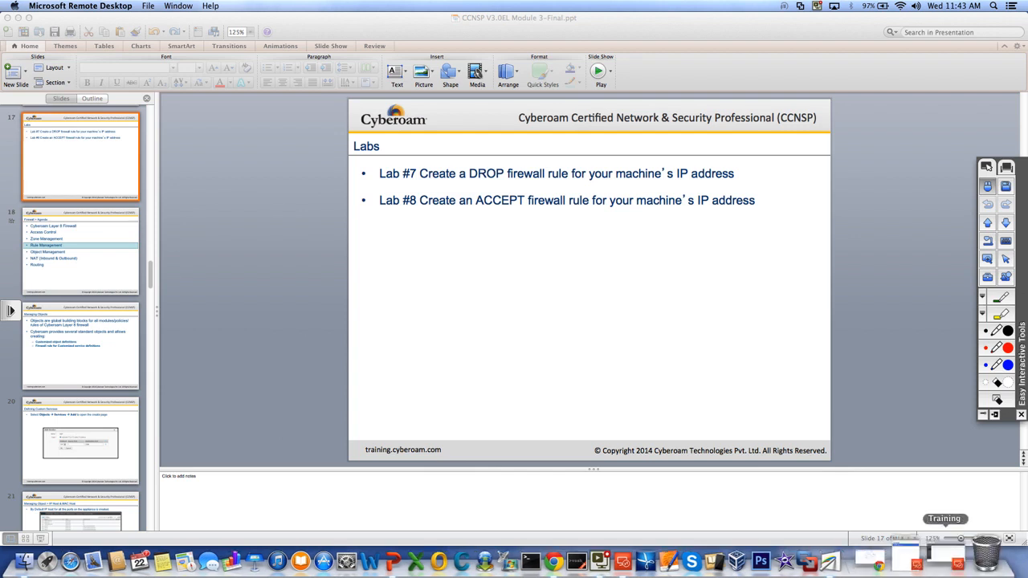
{"action": "left_click", "coordinate": [923, 562]}
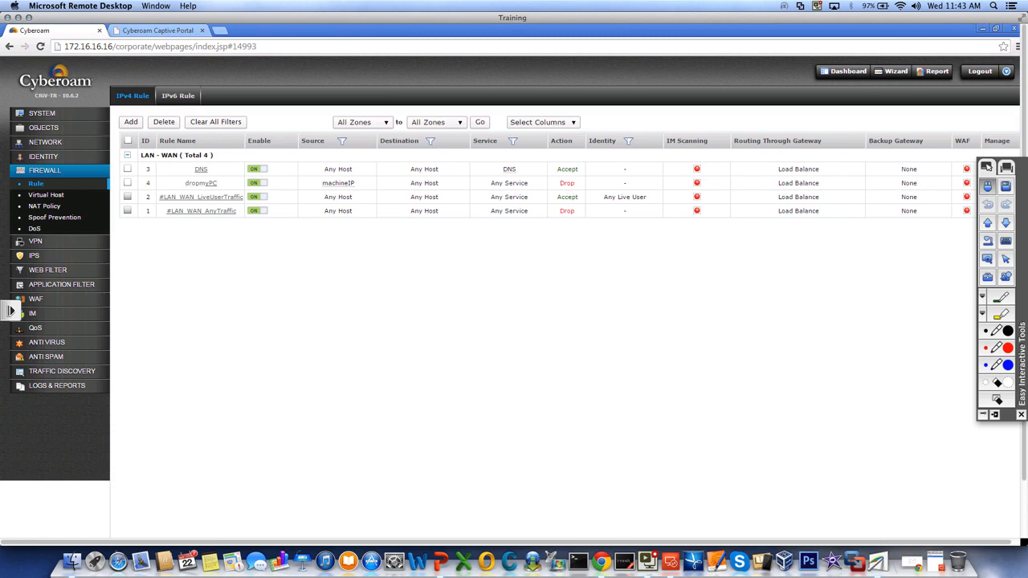
Change the dropmyPC rule's action to Accept, apply NAT with the MASQ policy and save the updated rule.
{"action": "left_click", "coordinate": [200, 183]}
{"action": "left_click", "coordinate": [305, 281]}
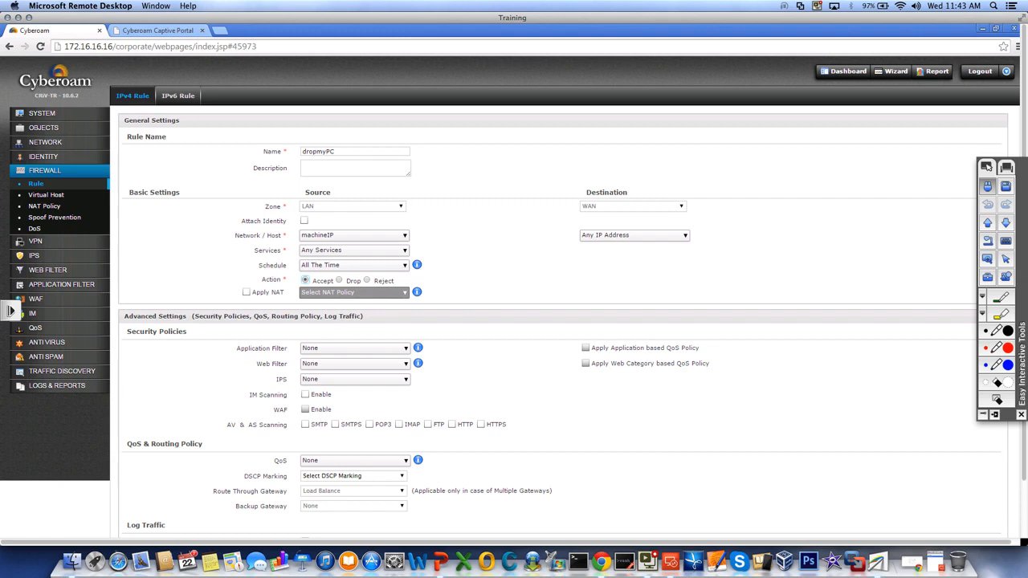
{"action": "left_click", "coordinate": [246, 292]}
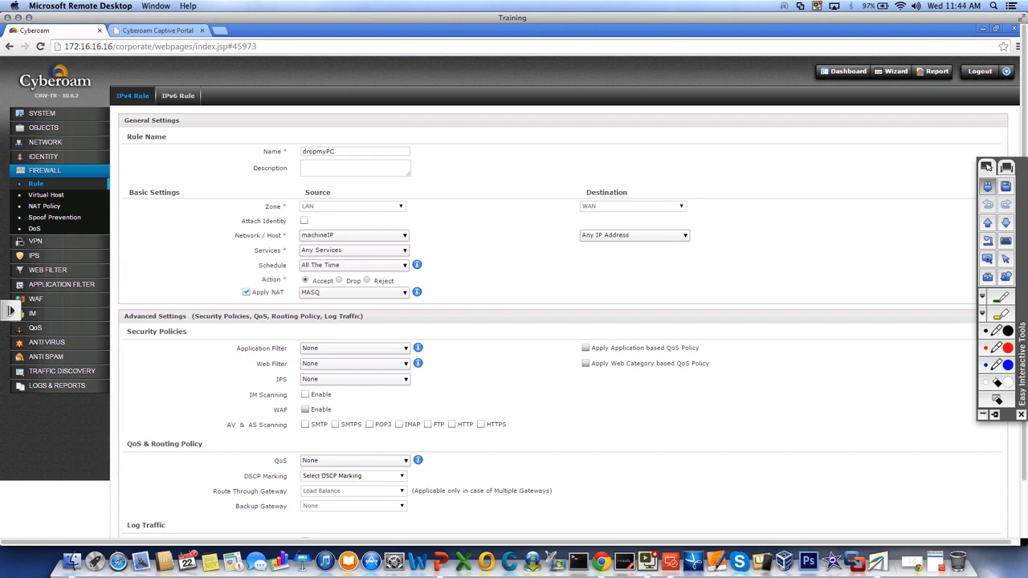
{"action": "scroll", "coordinate": [514, 281], "scroll_direction": "down", "scroll_amount": 3}
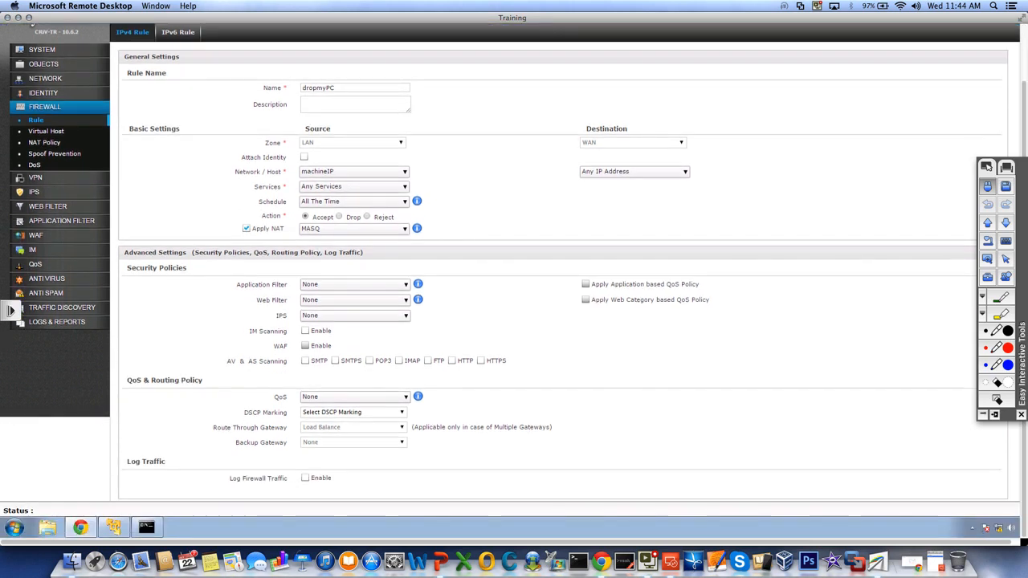
{"action": "scroll", "coordinate": [543, 484], "scroll_direction": "down", "scroll_amount": 1}
{"action": "left_click", "coordinate": [544, 484]}
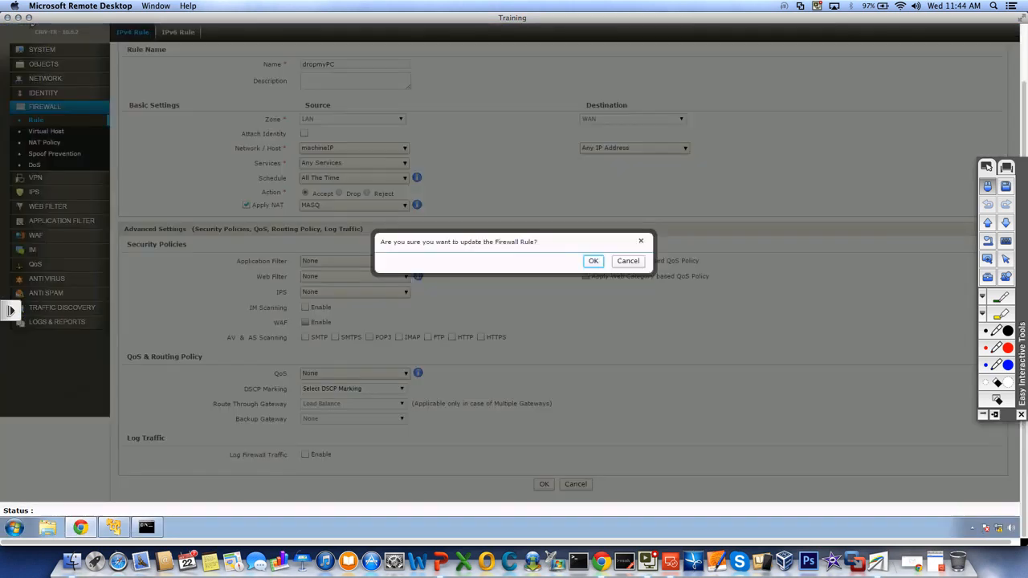
{"action": "left_click", "coordinate": [593, 261]}
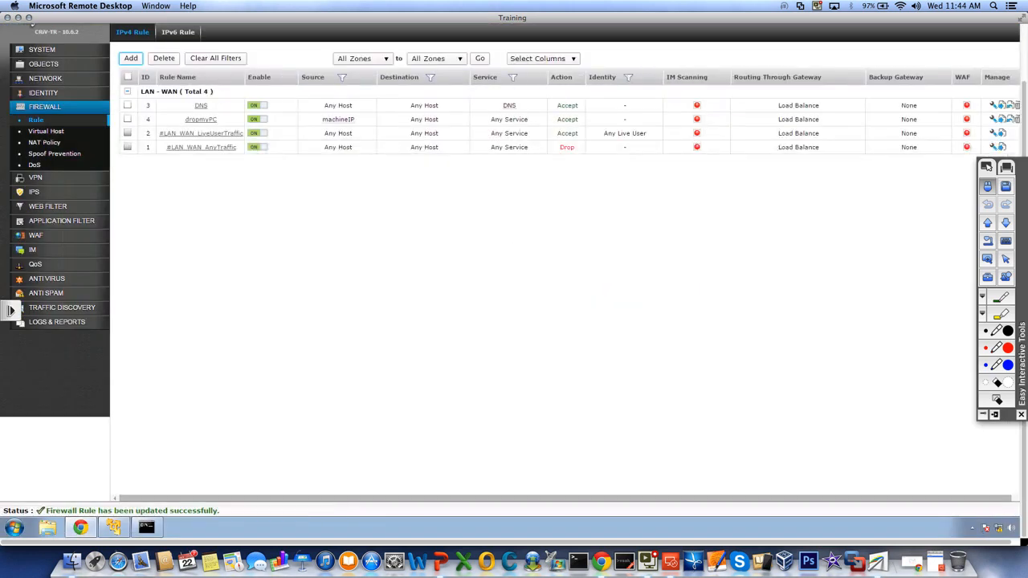
Retest the updated dropmyPC rule by pinging google.com from the command prompt, and minimize the prompt window.
{"action": "left_click", "coordinate": [146, 526]}
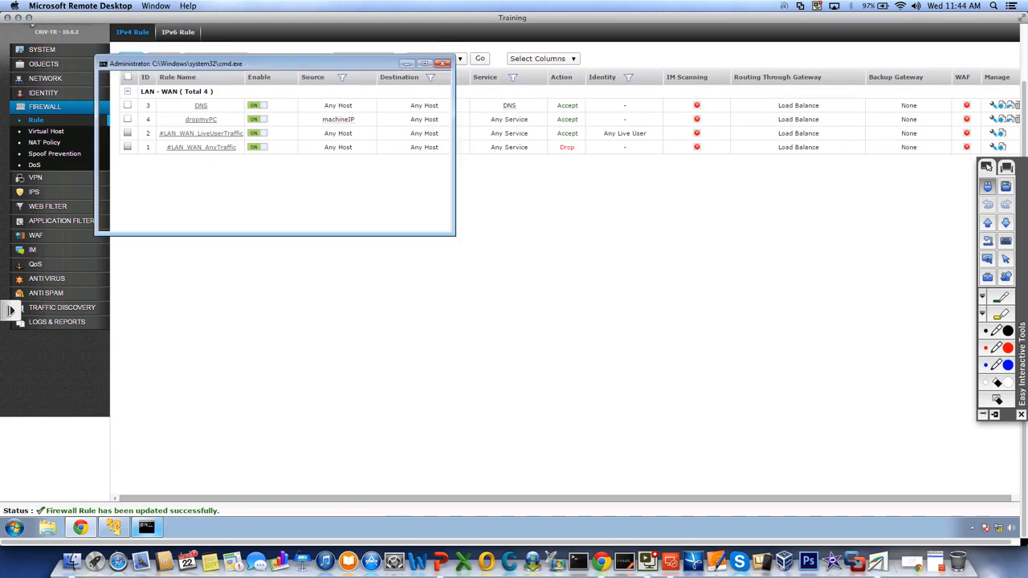
{"action": "key", "text": "Up"}
{"action": "key", "text": "Return"}
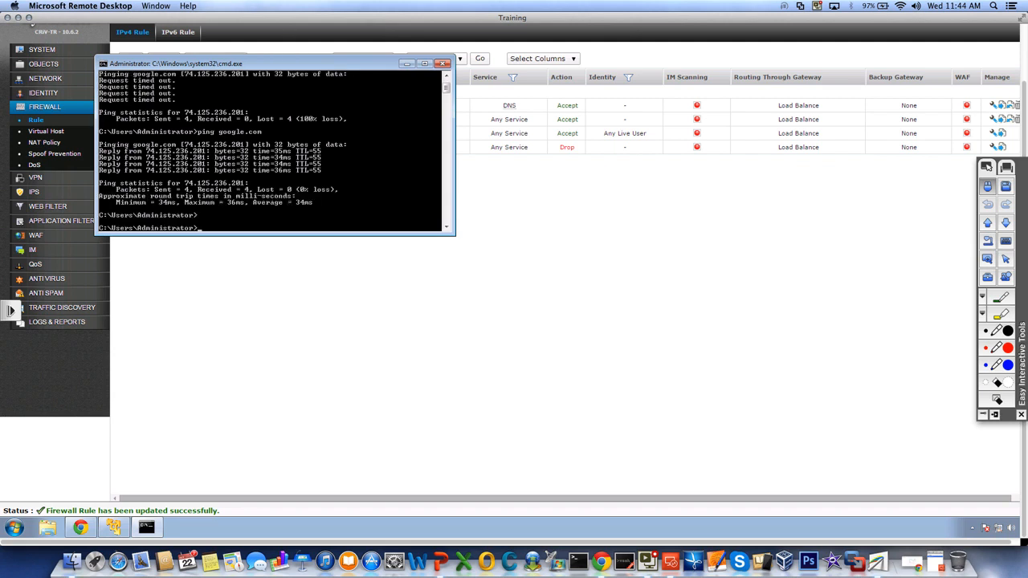
{"action": "left_click", "coordinate": [407, 64]}
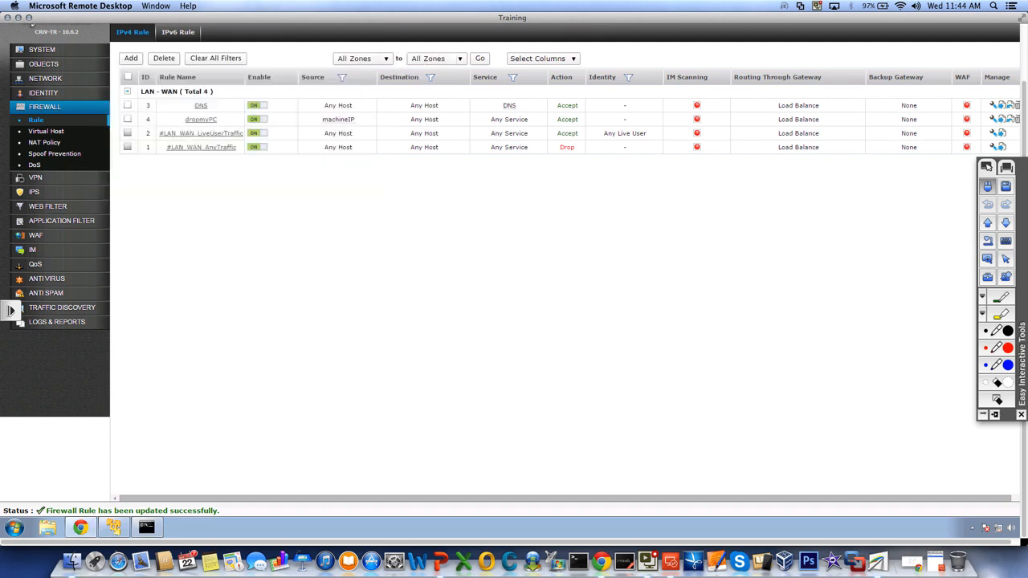
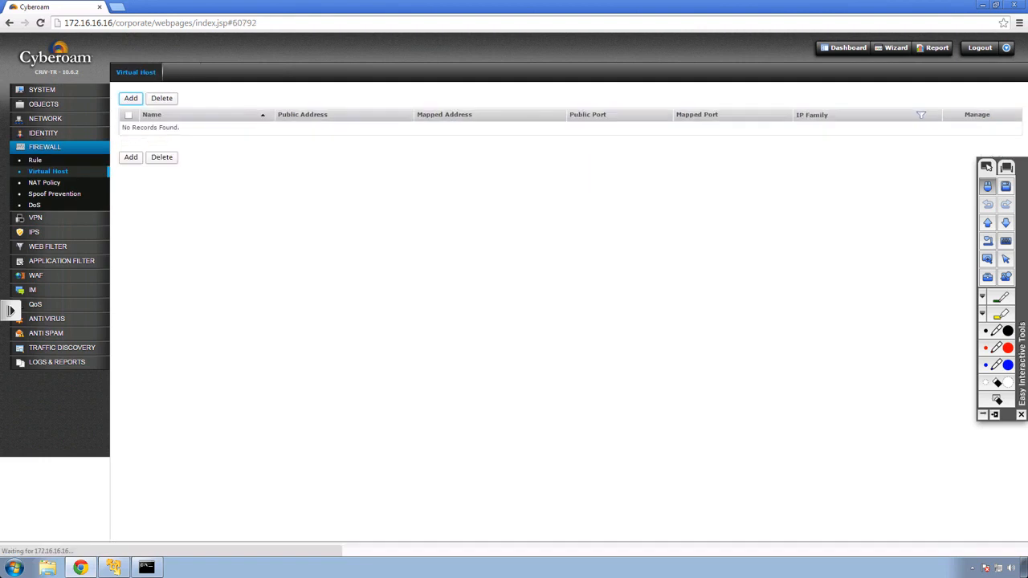
Start a new IPv4 virtual host named RDP with the interface IP #PortB-10.206.1.113 as its external IP.
{"action": "left_click", "coordinate": [131, 98]}
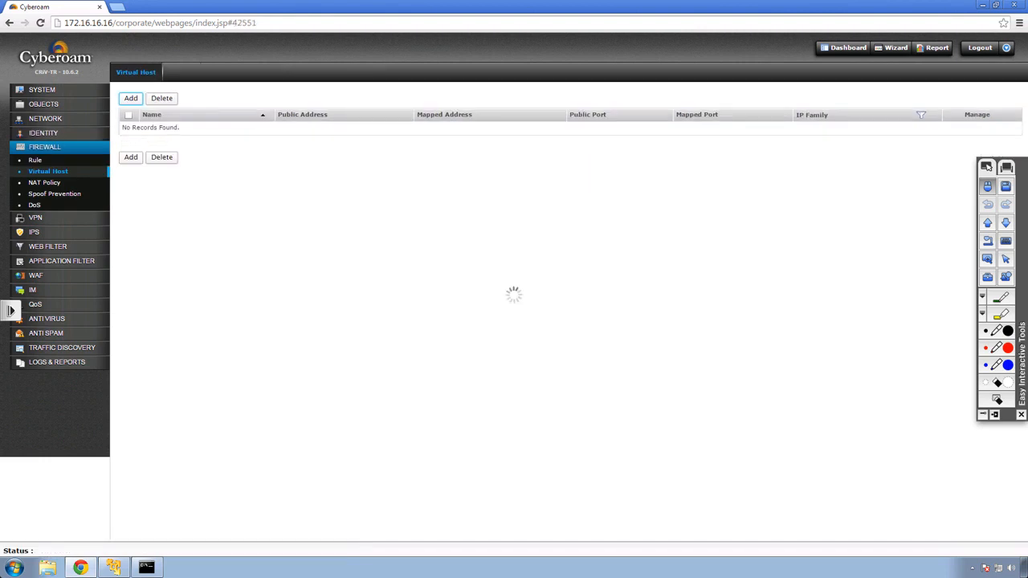
{"action": "type", "text": "RDP"}
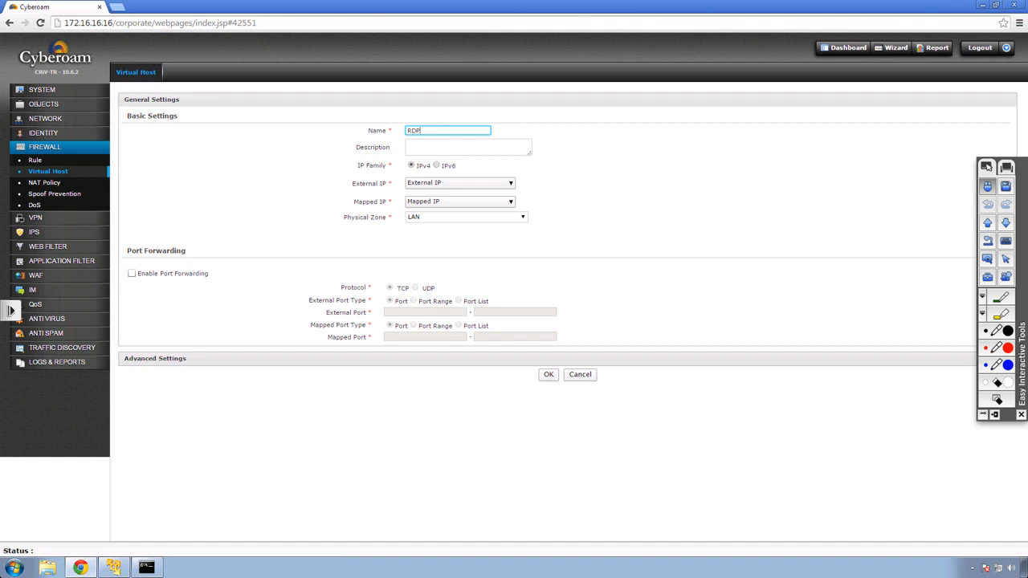
{"action": "left_click", "coordinate": [436, 166]}
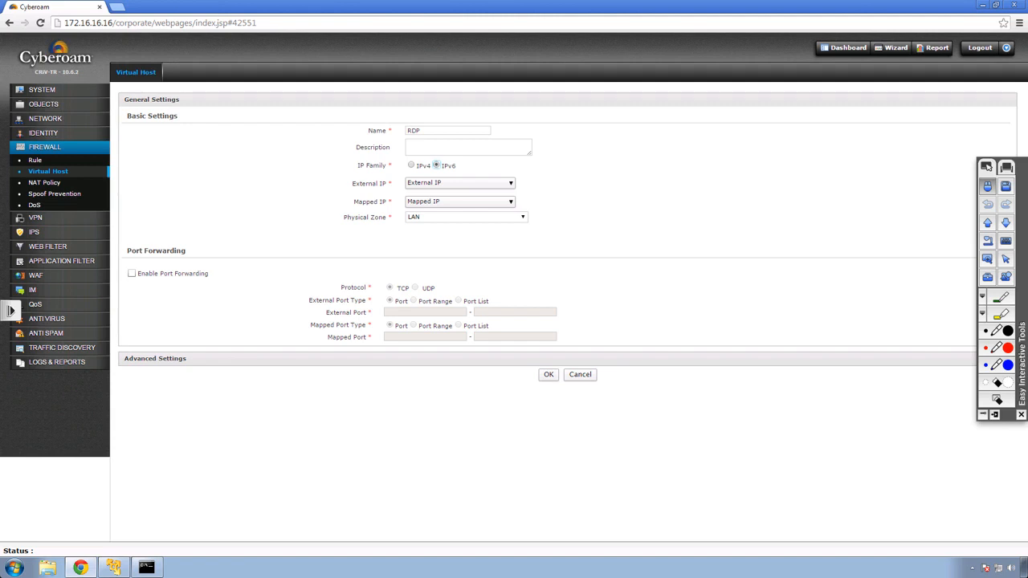
{"action": "left_click", "coordinate": [410, 165]}
{"action": "left_click", "coordinate": [458, 183]}
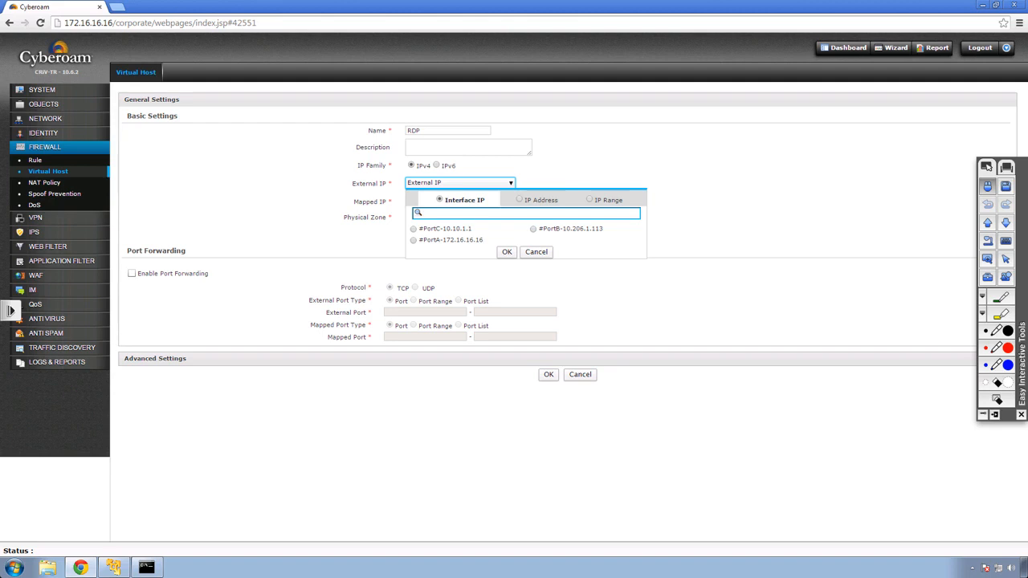
{"action": "left_click", "coordinate": [520, 199]}
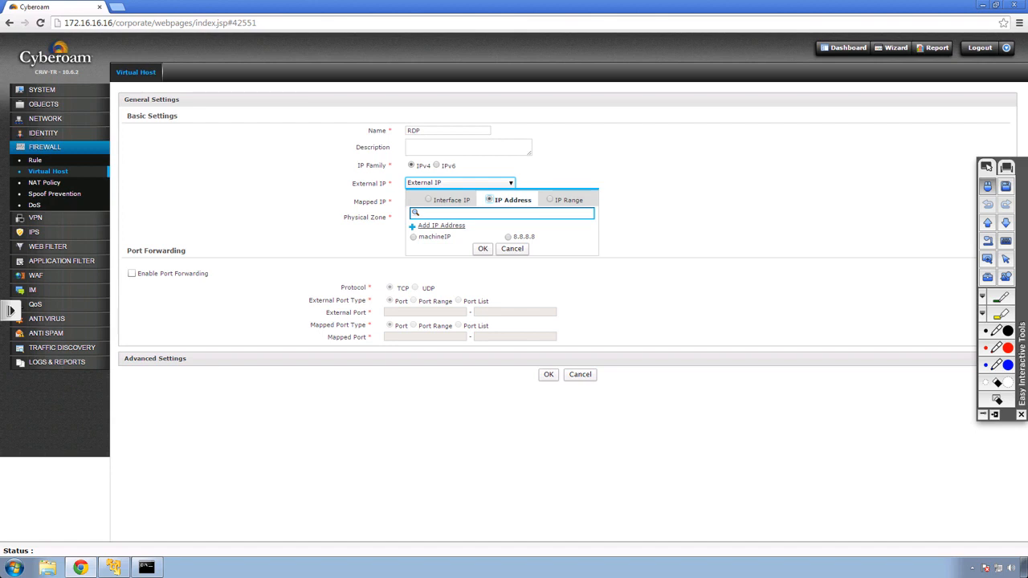
{"action": "left_click", "coordinate": [428, 199]}
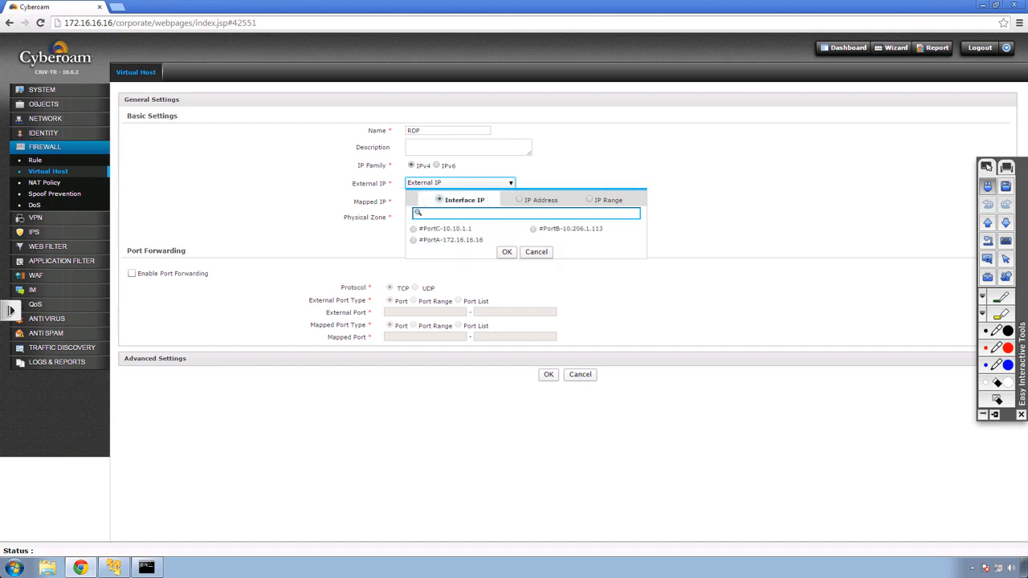
{"action": "left_click", "coordinate": [532, 228]}
{"action": "left_click", "coordinate": [506, 251]}
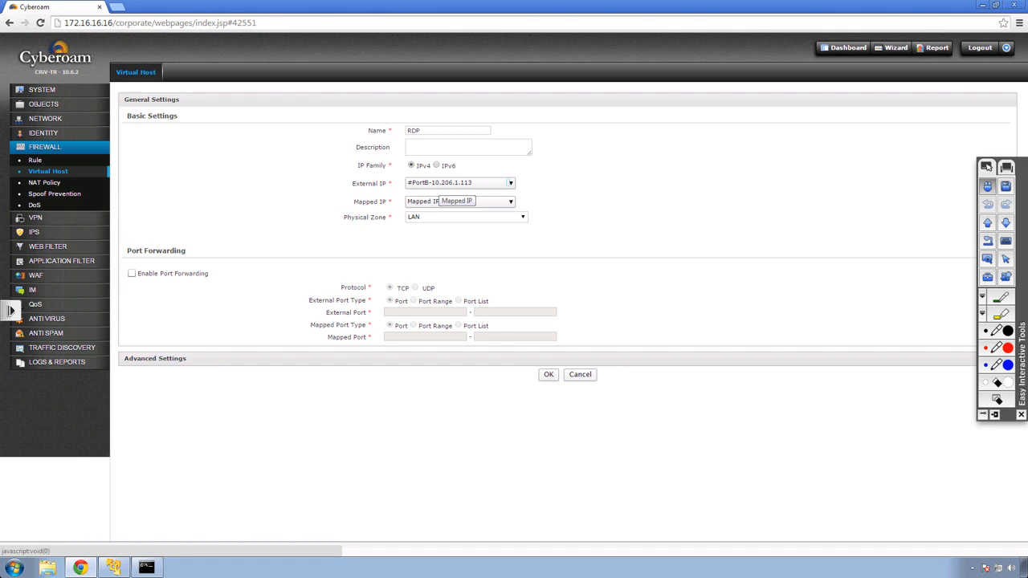
Map the RDP virtual host to machineIP in the LAN physical zone.
{"action": "left_click", "coordinate": [457, 201]}
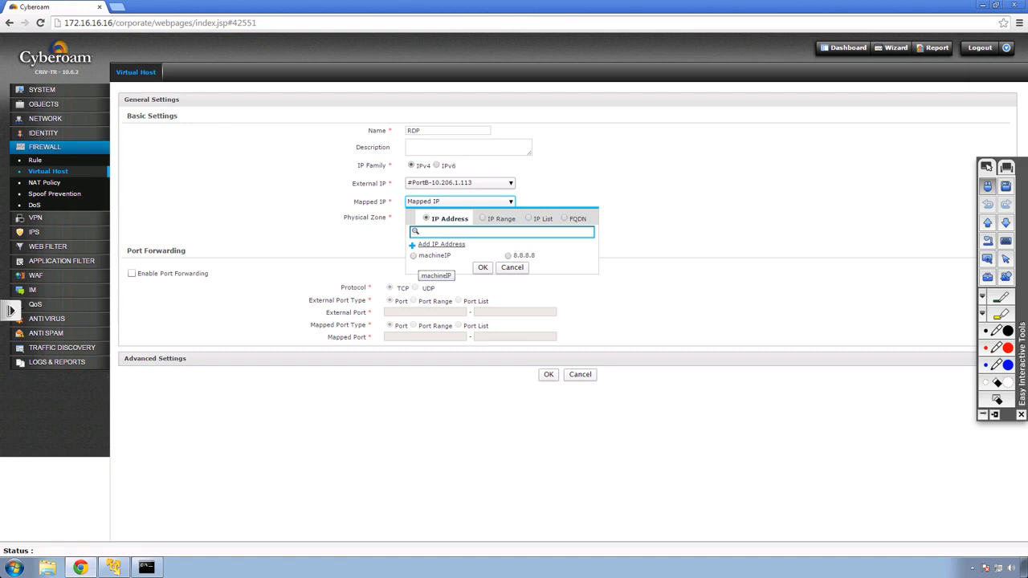
{"action": "left_click", "coordinate": [418, 256]}
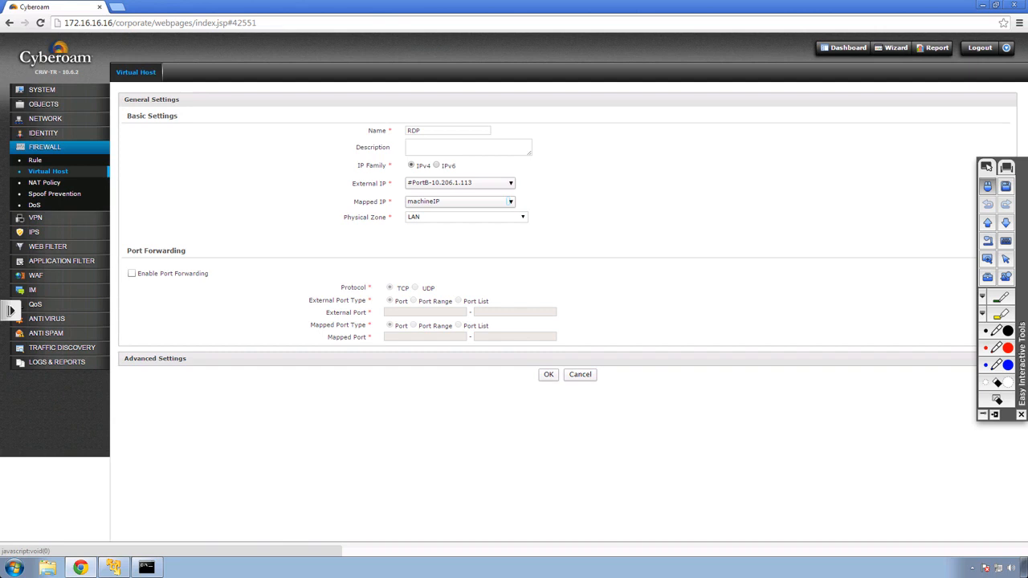
{"action": "left_click", "coordinate": [511, 217]}
Enable TCP port forwarding with 3389 as both external and mapped port, and create the virtual host.
{"action": "key", "text": "Tab"}
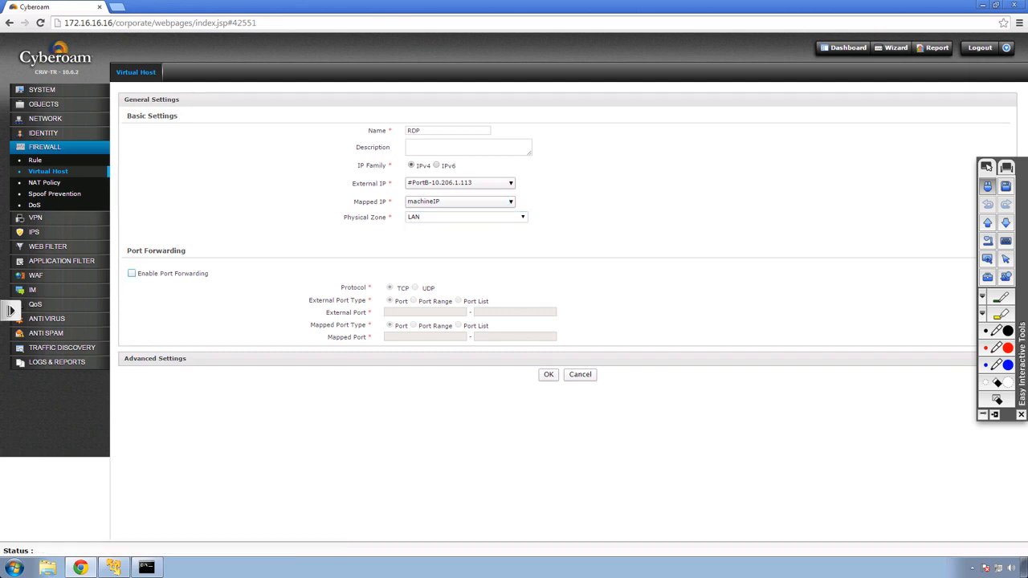
{"action": "key", "text": "space"}
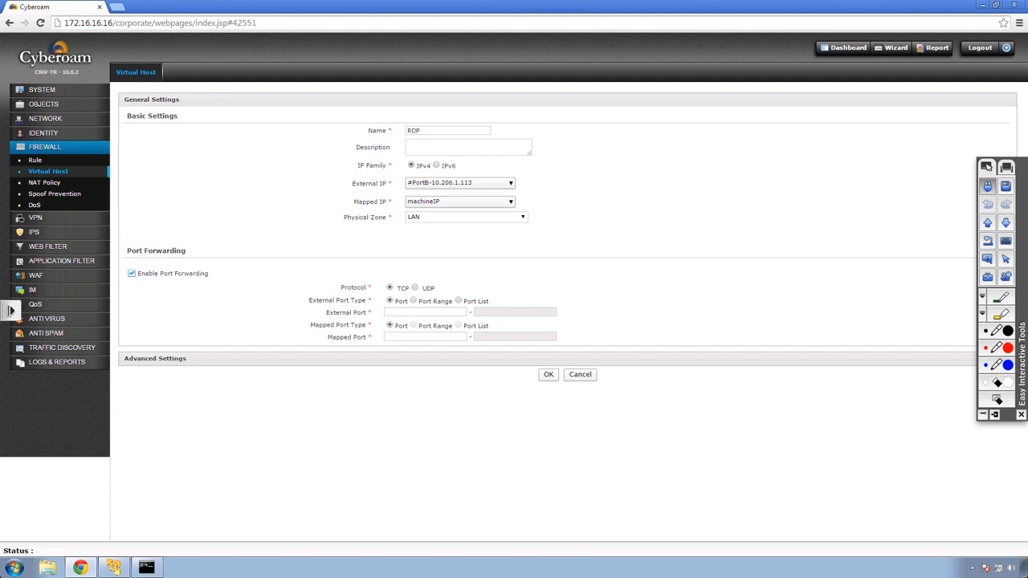
{"action": "key", "text": "Tab"}
{"action": "type", "text": "3389"}
{"action": "left_click", "coordinate": [425, 337]}
{"action": "type", "text": "3389"}
{"action": "double_click", "coordinate": [393, 311]}
{"action": "left_click", "coordinate": [404, 337]}
{"action": "double_click", "coordinate": [404, 336]}
{"action": "left_click", "coordinate": [626, 321]}
{"action": "left_click", "coordinate": [548, 375]}
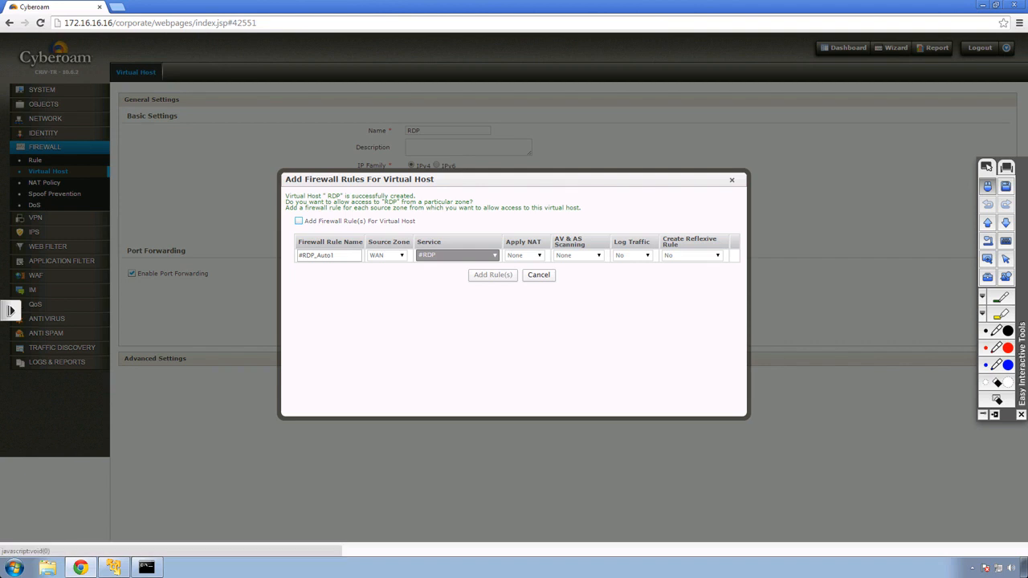
Add the #RDP_Auto1 firewall rule for the virtual host with source zone WAN and no reflexive rule.
{"action": "left_click", "coordinate": [299, 221]}
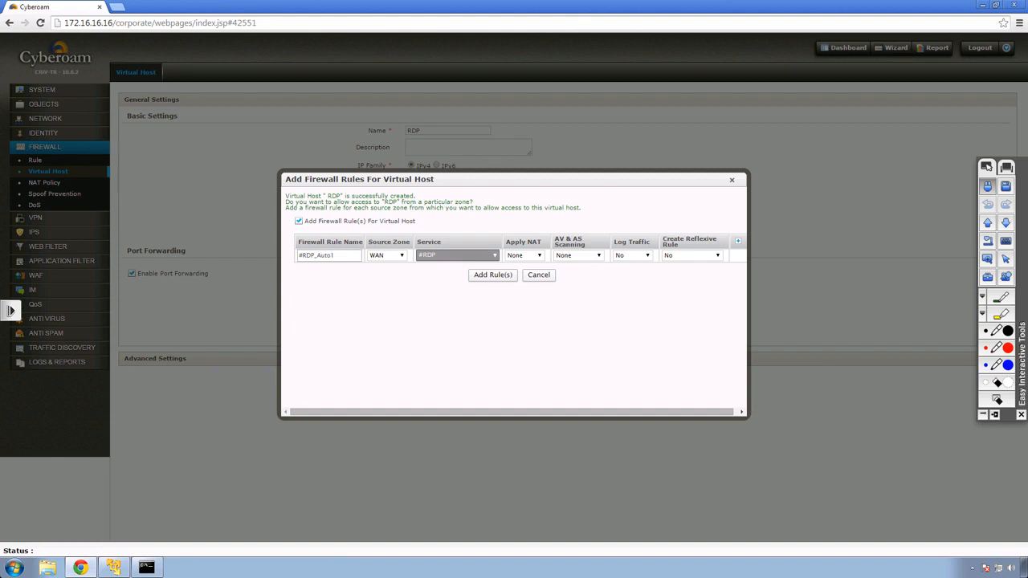
{"action": "left_click", "coordinate": [693, 255]}
{"action": "left_click", "coordinate": [692, 255]}
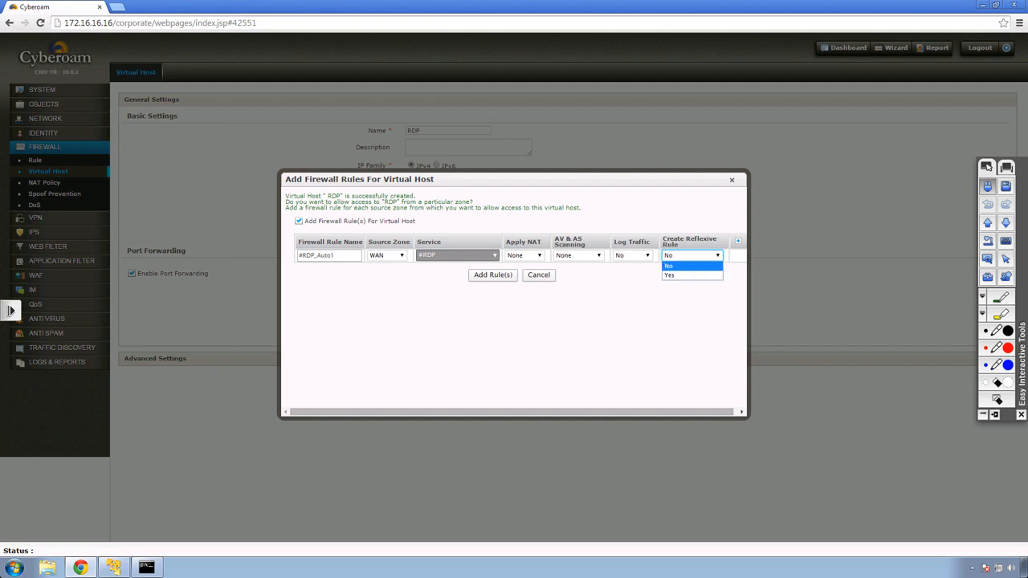
{"action": "left_click", "coordinate": [690, 266]}
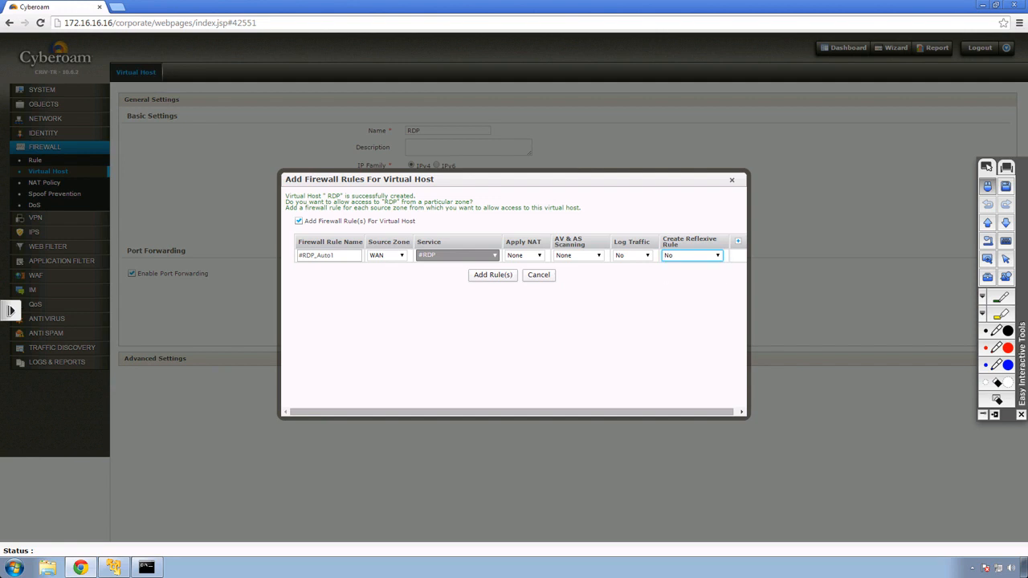
{"action": "left_click", "coordinate": [492, 275]}
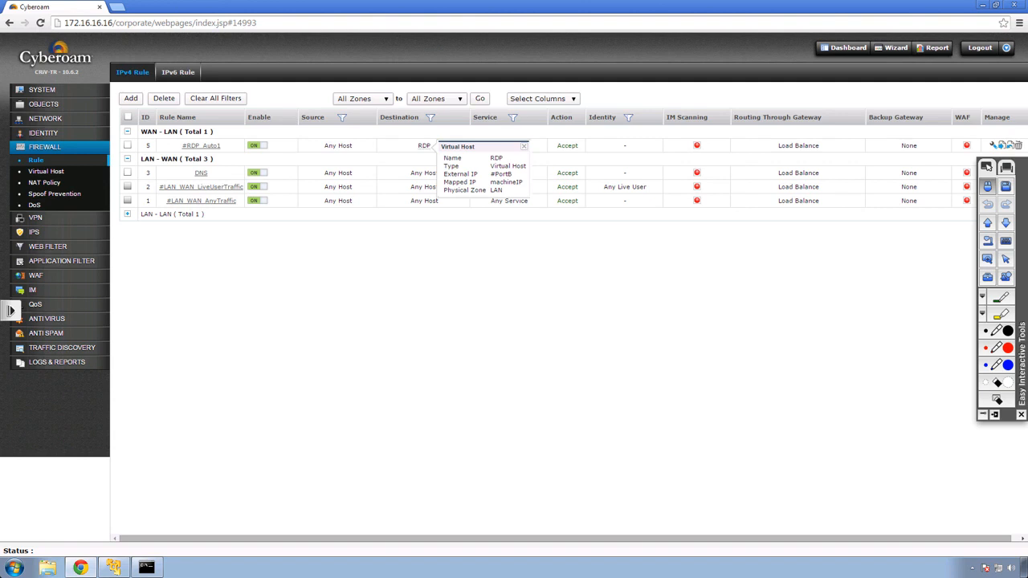
Review the LAN - LAN firewall rules, PortB's IP address in the network interfaces, and the RDP virtual host's public address.
{"action": "left_click", "coordinate": [127, 214]}
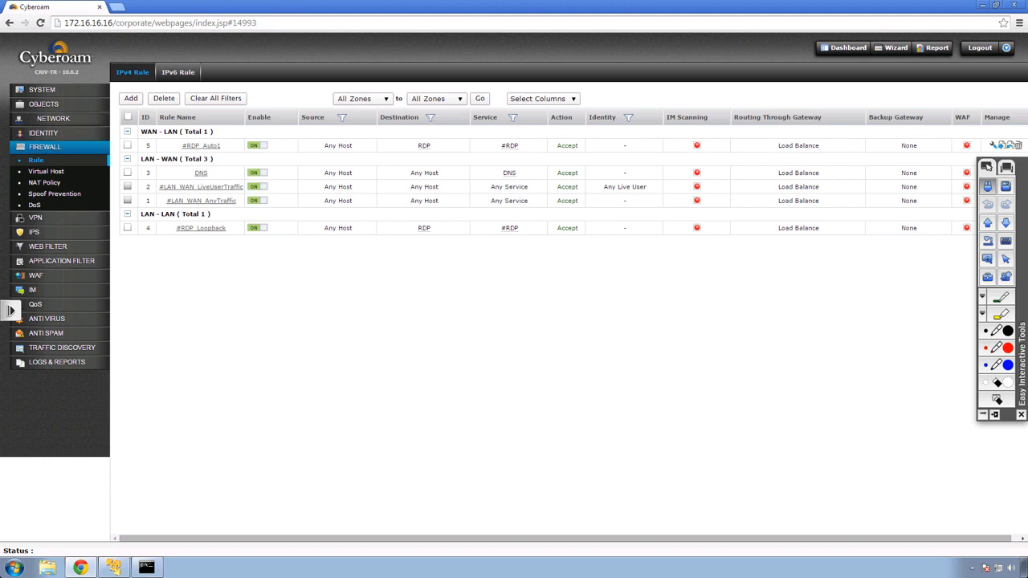
{"action": "left_click", "coordinate": [53, 118]}
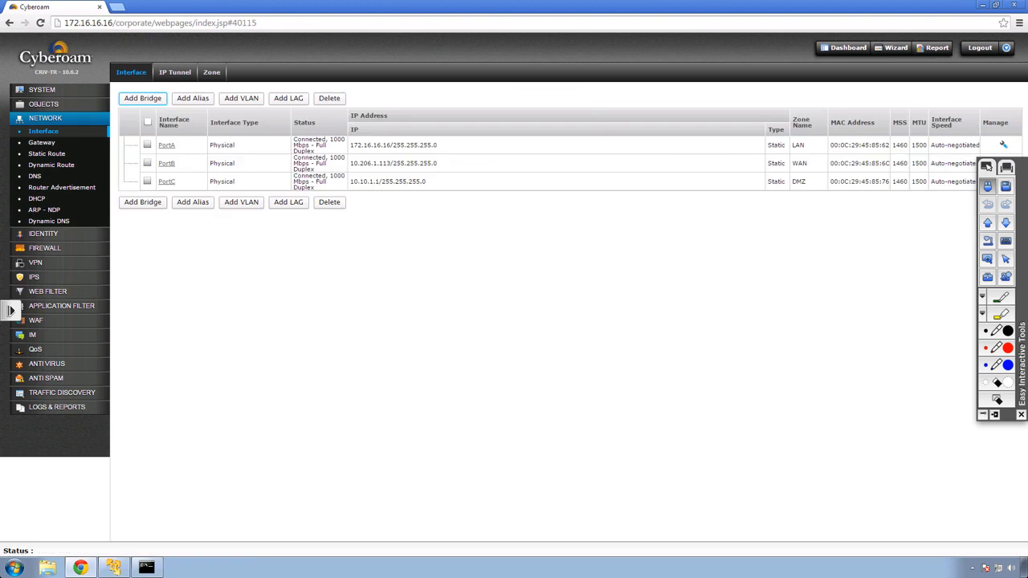
{"action": "left_click_drag", "start_coordinate": [391, 163], "coordinate": [350, 162]}
{"action": "left_click", "coordinate": [45, 248]}
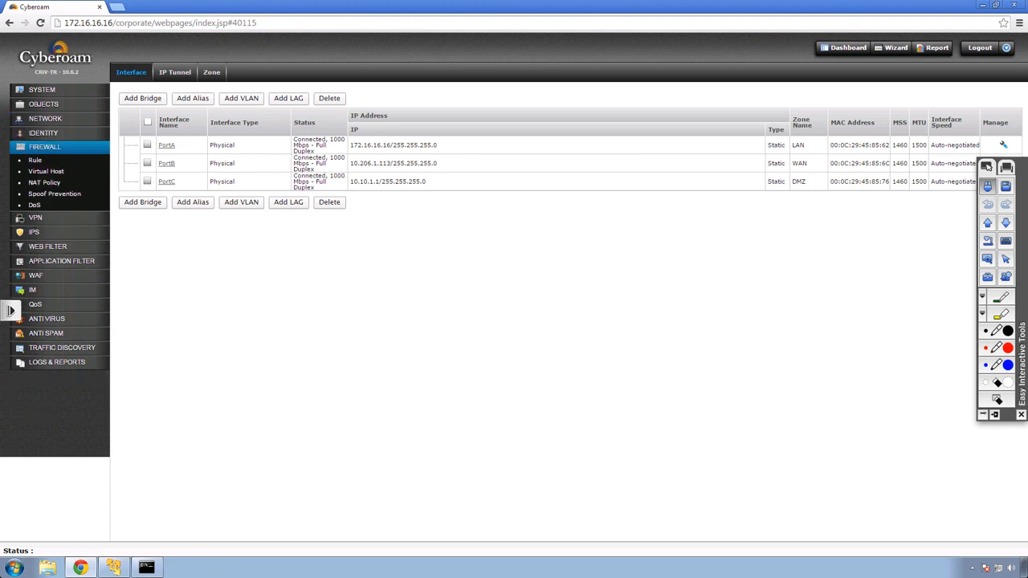
{"action": "left_click", "coordinate": [46, 171]}
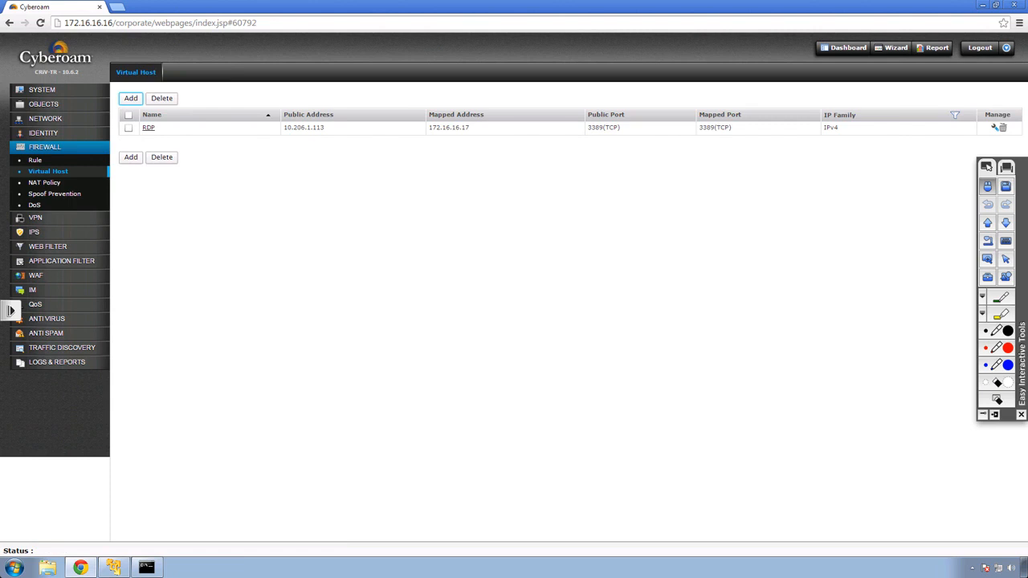
{"action": "left_click_drag", "start_coordinate": [325, 128], "coordinate": [293, 127]}
{"action": "left_click", "coordinate": [295, 141]}
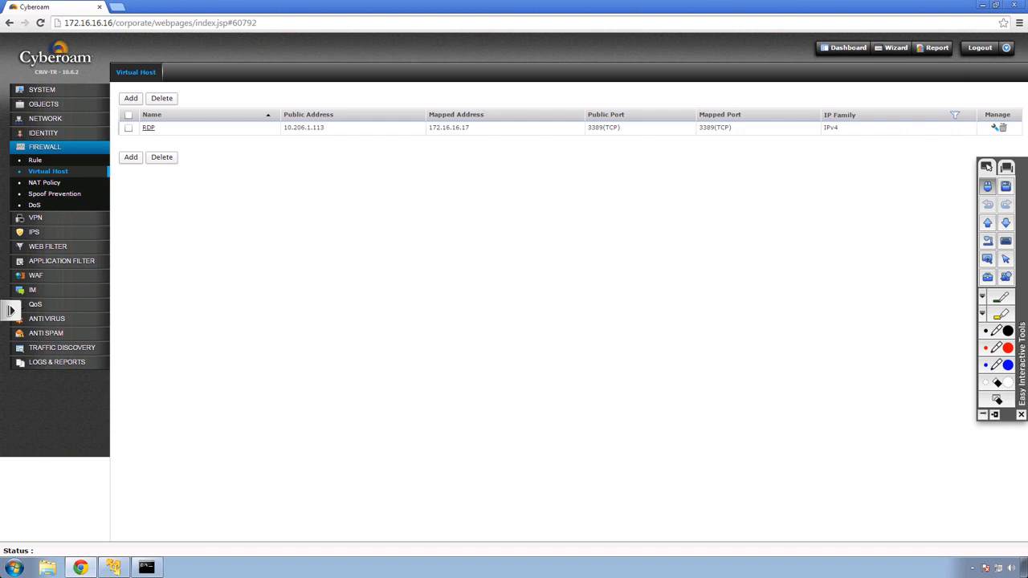
Switch back to the presentation at the Static Routing slide and expand the slideshow drawing tools.
{"action": "left_click", "coordinate": [987, 166]}
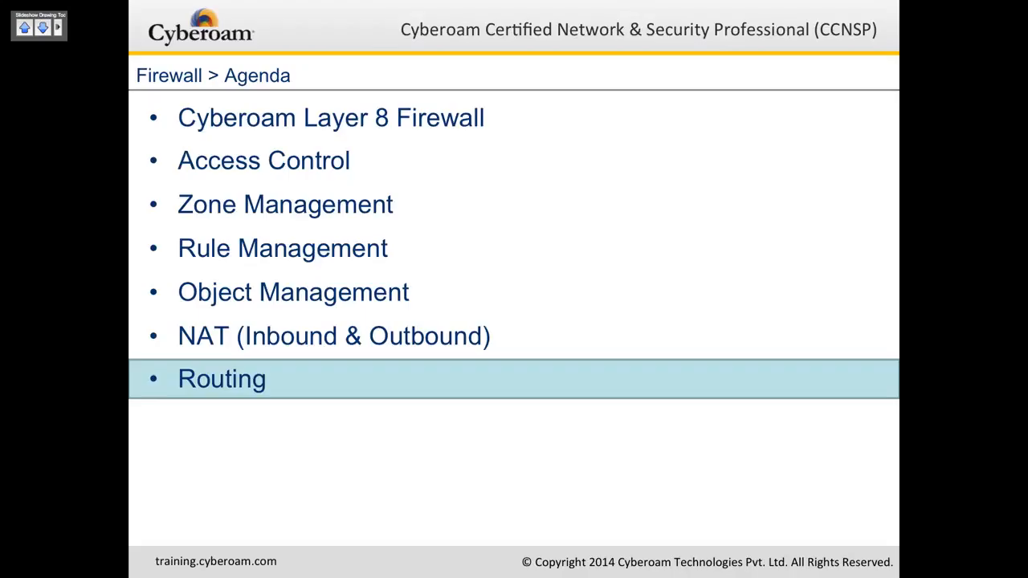
{"action": "key", "text": "Right"}
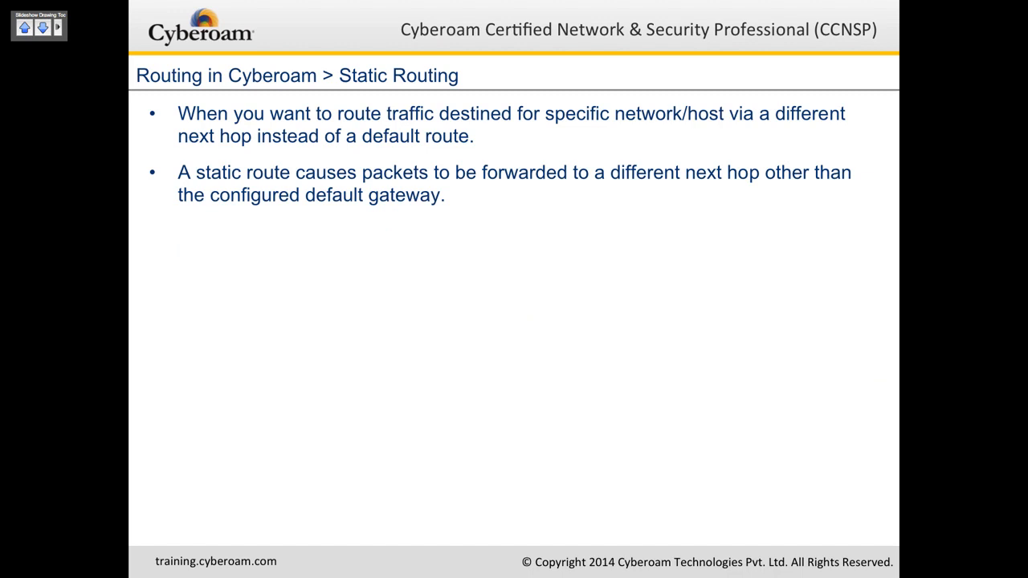
{"action": "left_click", "coordinate": [58, 27]}
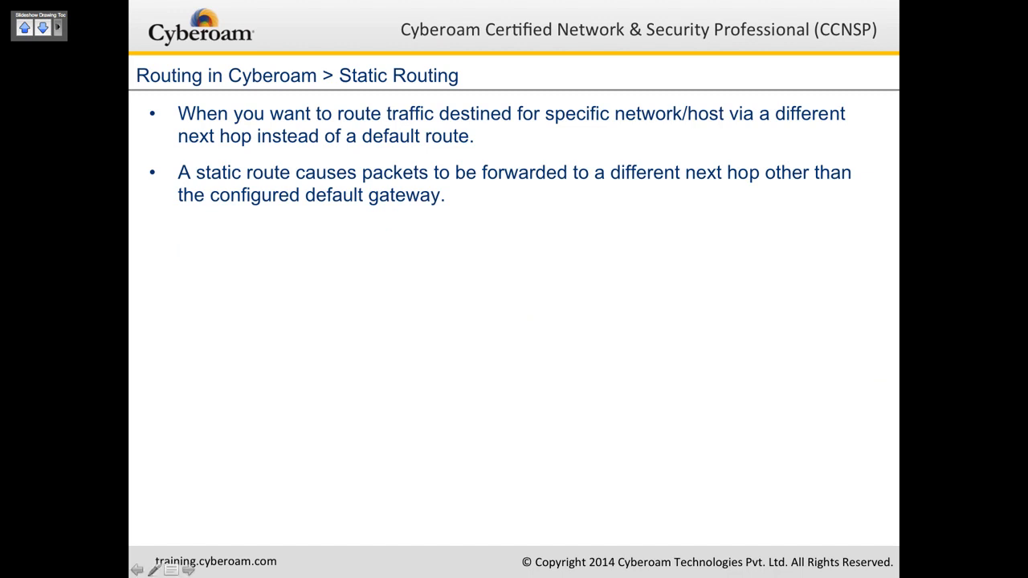
{"action": "left_click", "coordinate": [80, 34]}
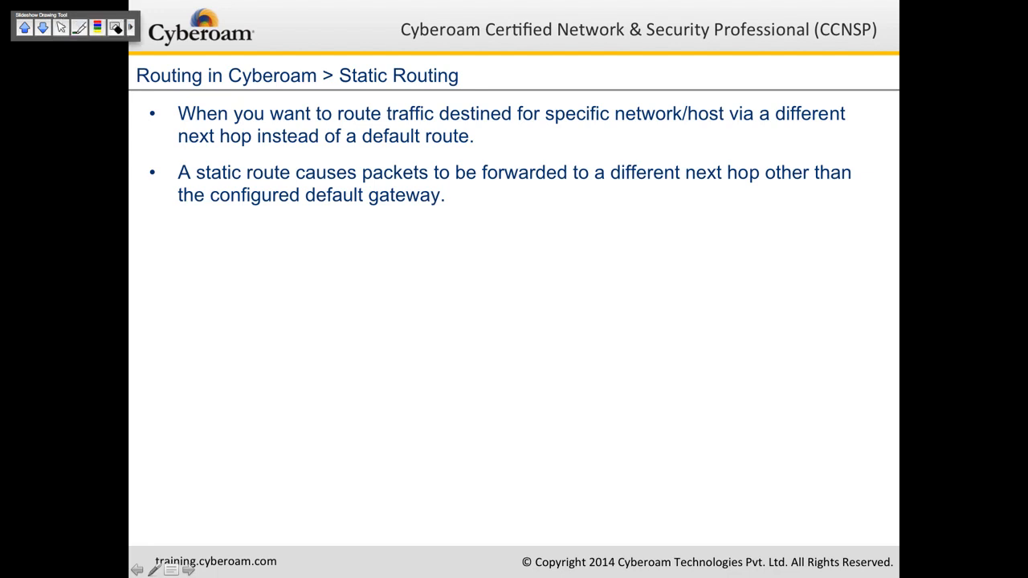
{"action": "left_click_drag", "start_coordinate": [88, 14], "coordinate": [78, 13]}
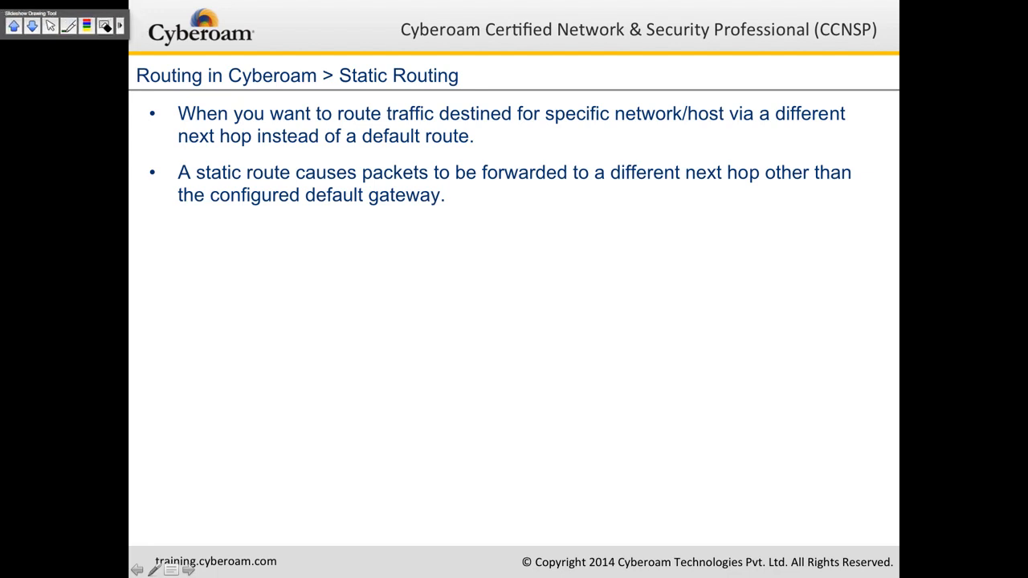